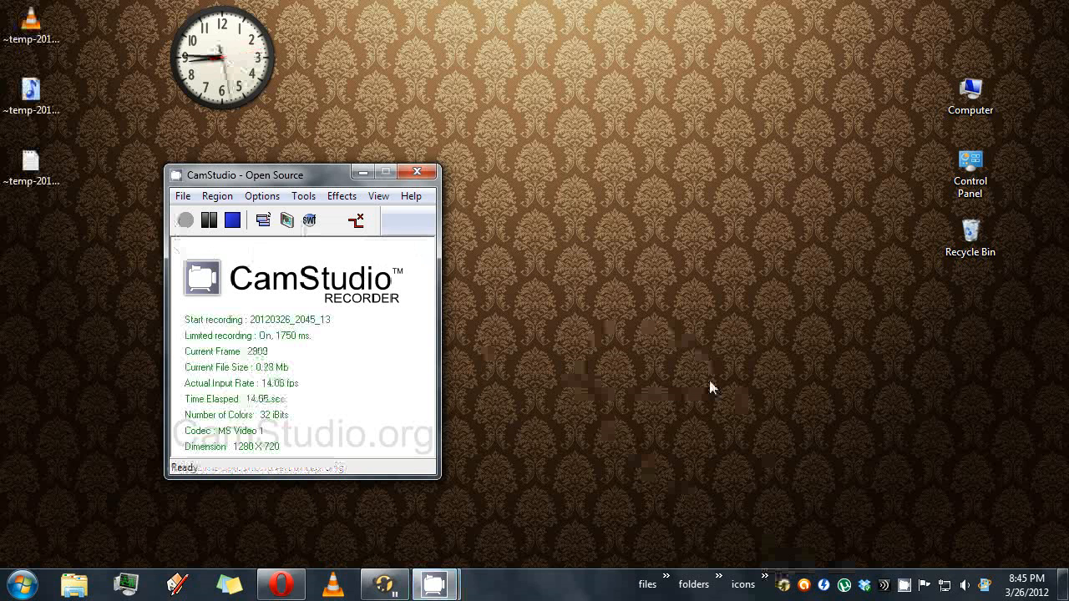
# Launch Google Earth and dismiss the resolution warning and the start-up tip
pyautogui.click(766, 580)
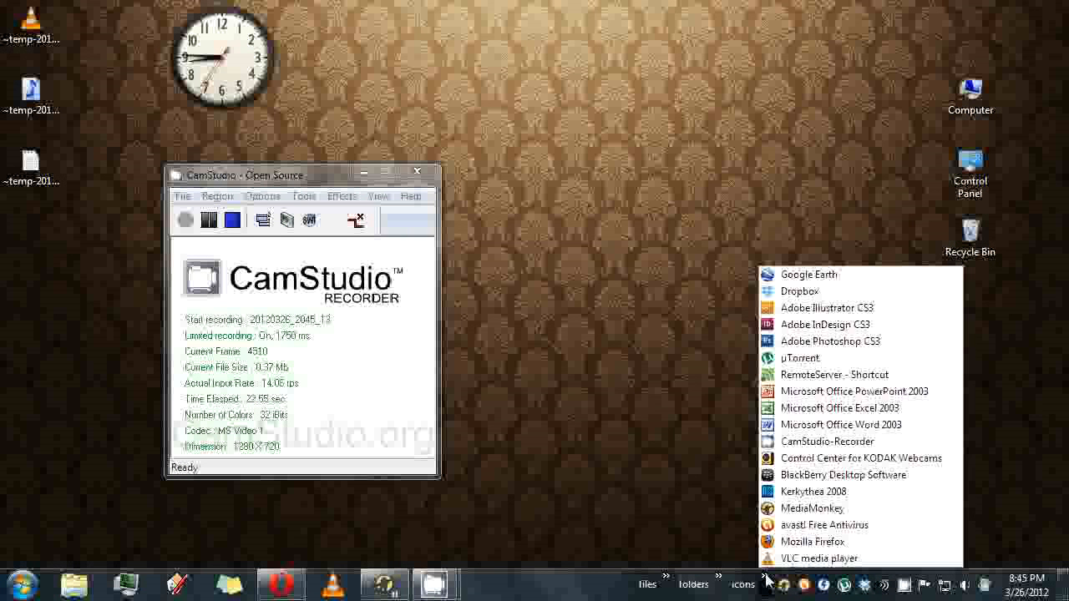
pyautogui.click(818, 276)
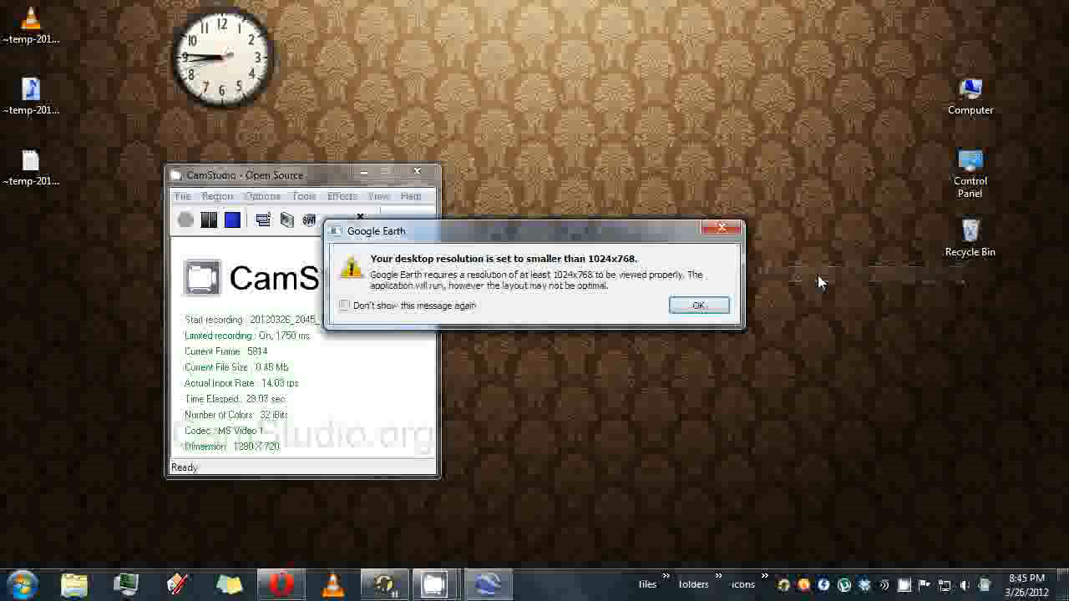
pyautogui.click(697, 307)
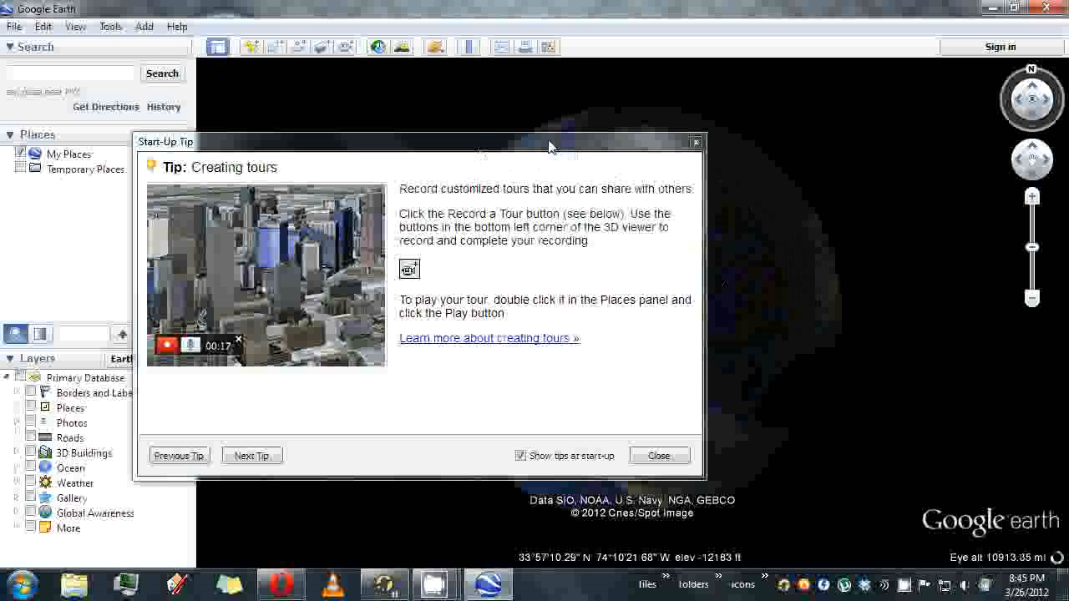
pyautogui.moveTo(467, 147); pyautogui.dragTo(624, 119)
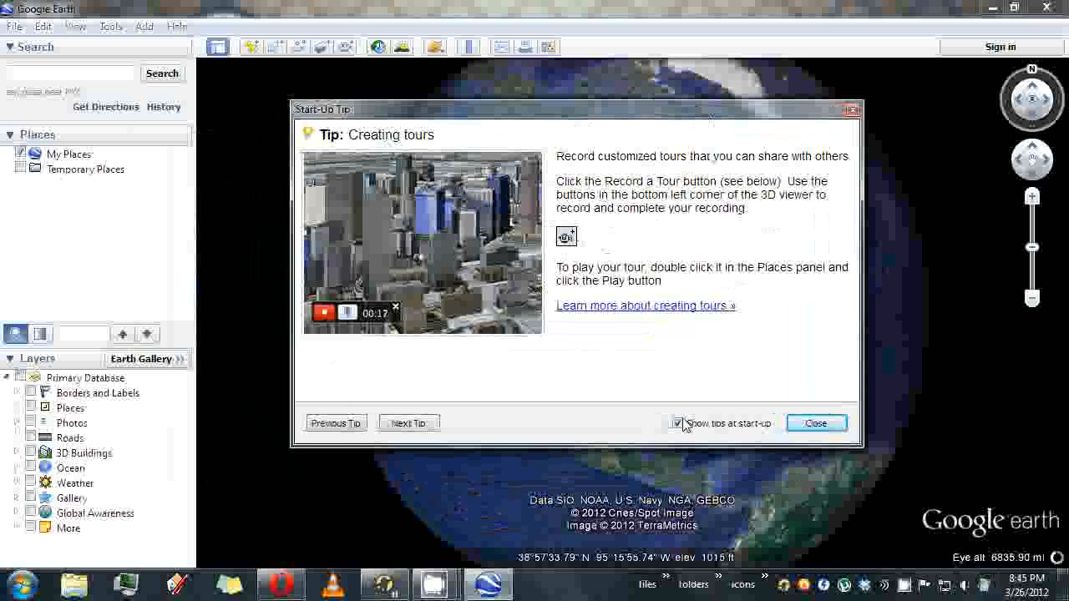
pyautogui.click(822, 425)
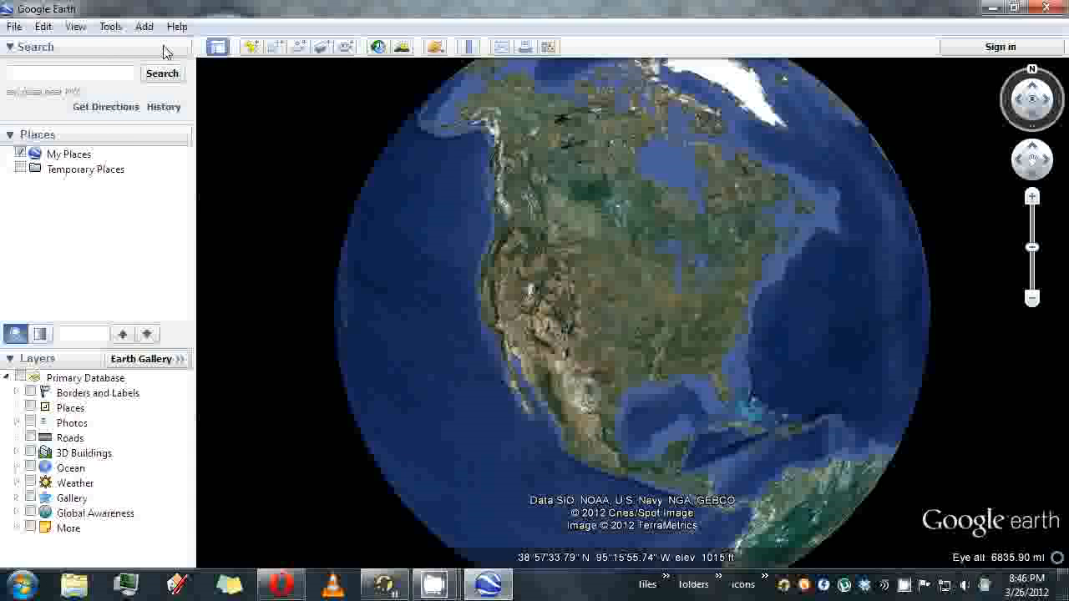
# Hide the toolbar and the sidebar
pyautogui.click(75, 26)
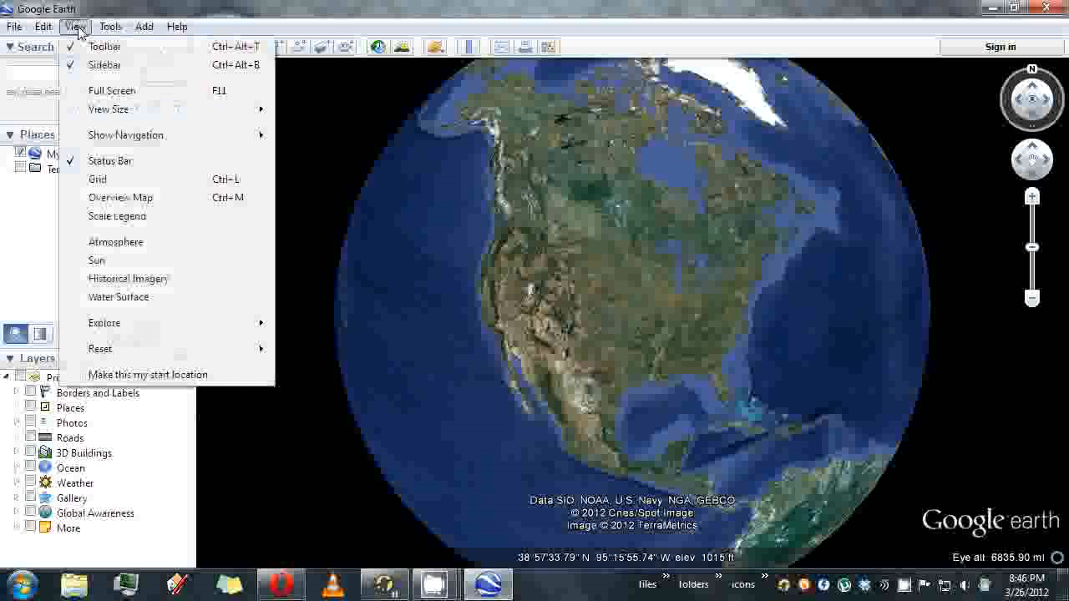
pyautogui.moveTo(111, 25)
pyautogui.moveTo(77, 26)
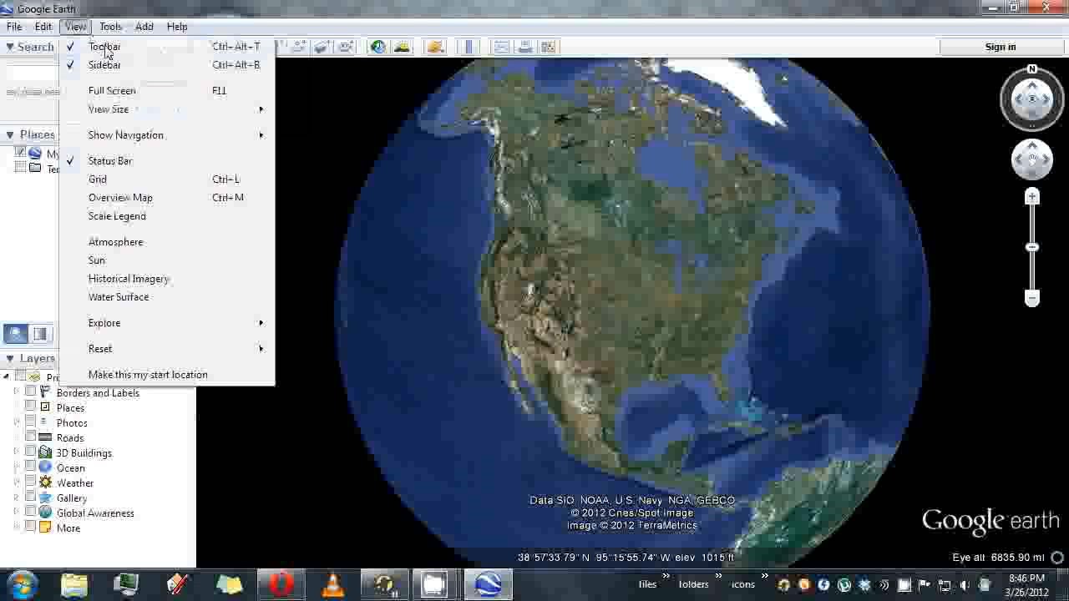
pyautogui.click(106, 47)
pyautogui.click(76, 26)
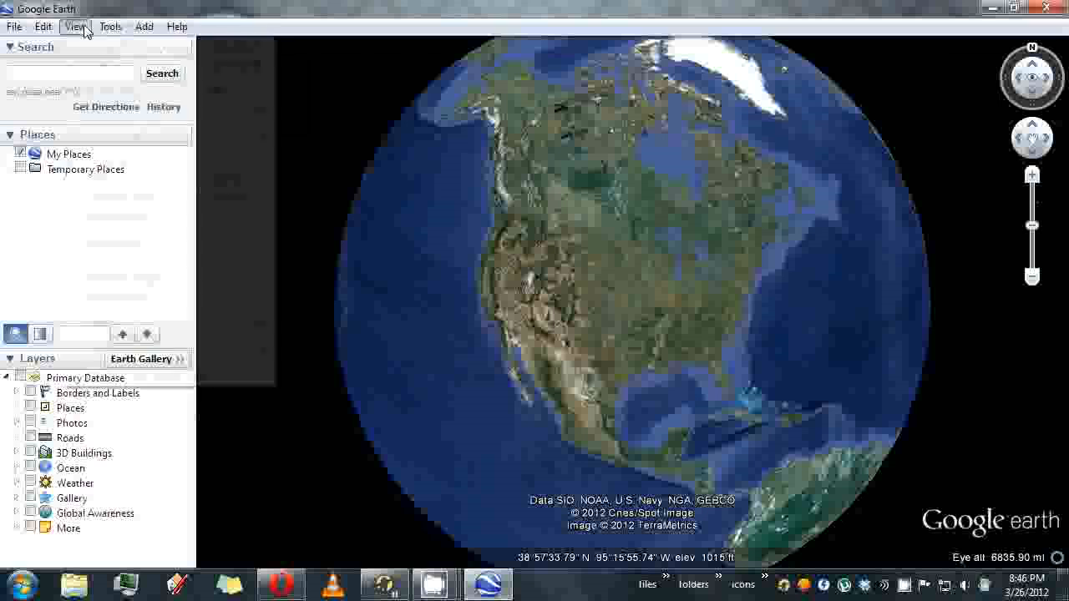
pyautogui.moveTo(79, 26)
pyautogui.click(105, 65)
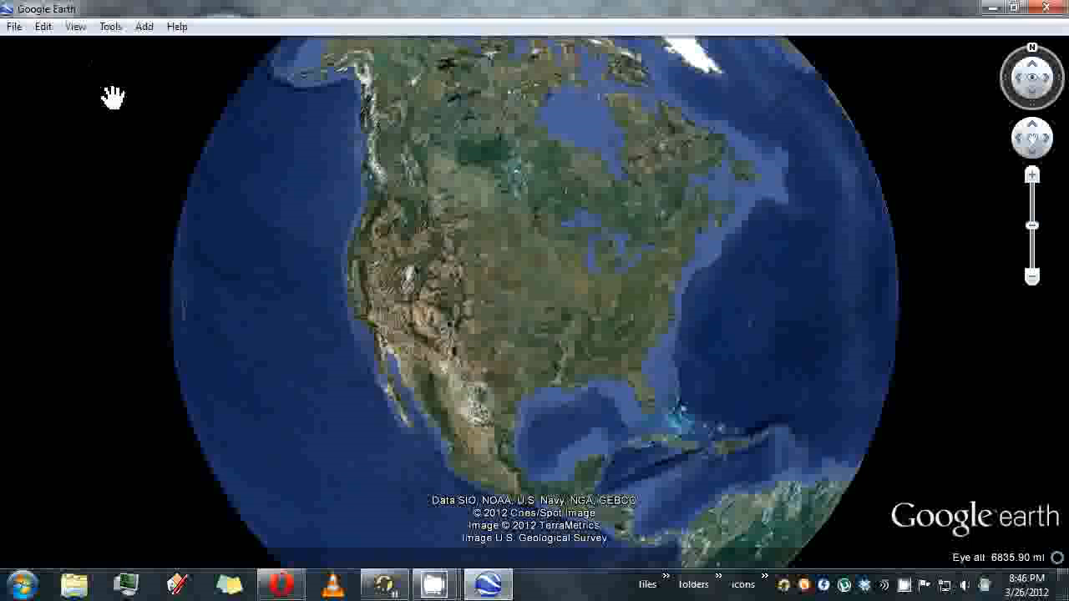
# Show the toolbar and the sidebar again
pyautogui.click(75, 28)
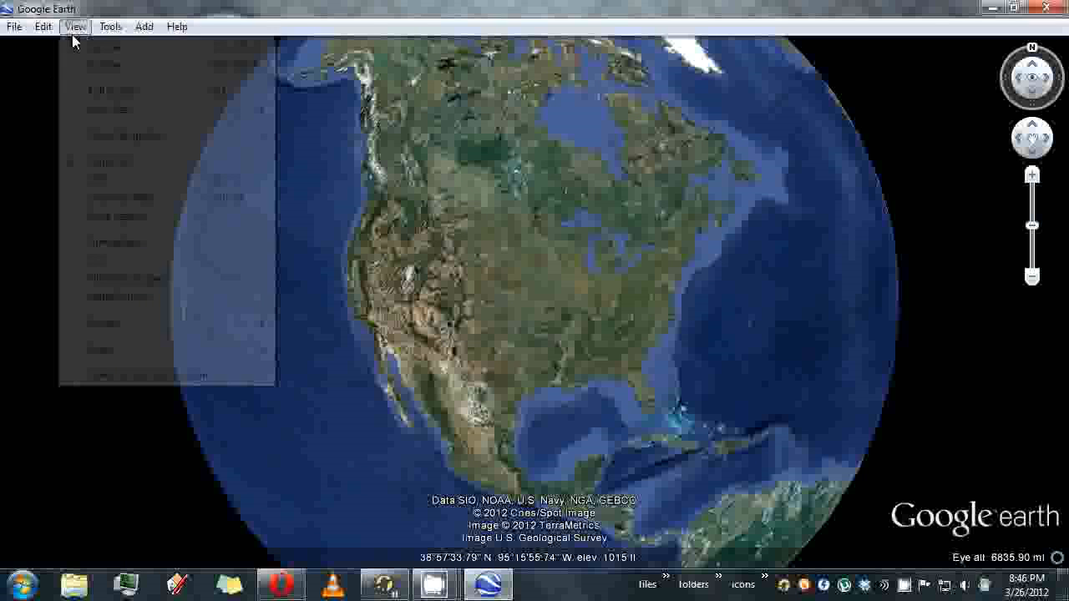
pyautogui.click(90, 50)
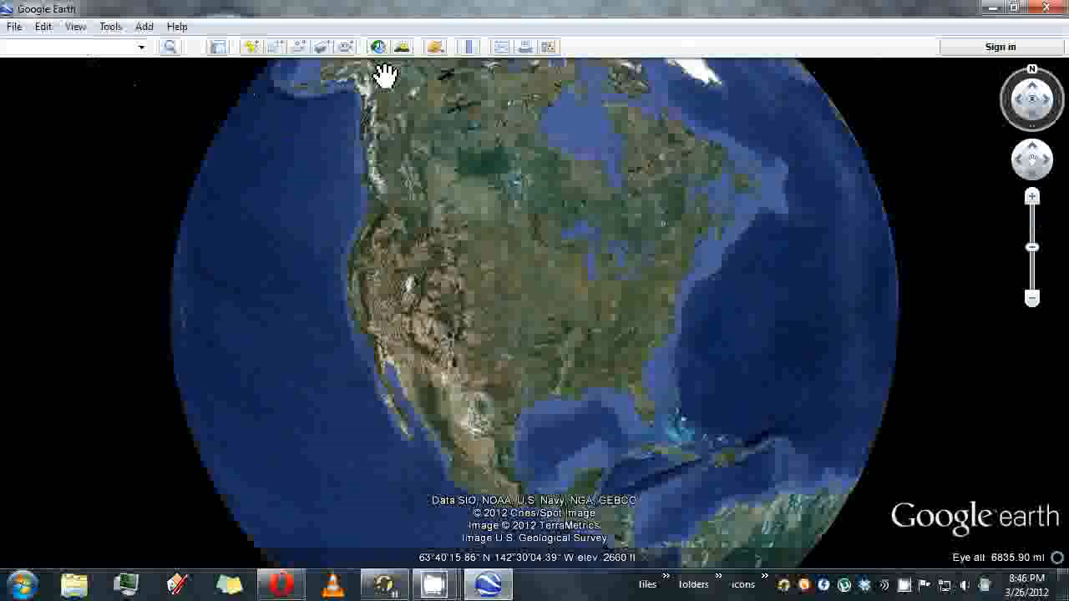
pyautogui.click(72, 29)
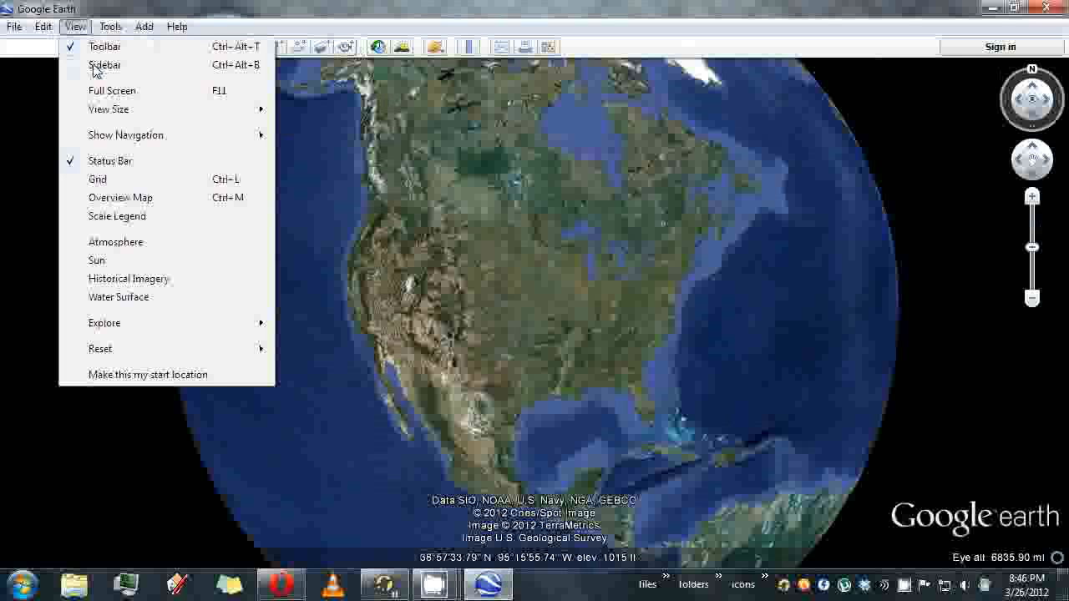
pyautogui.click(104, 65)
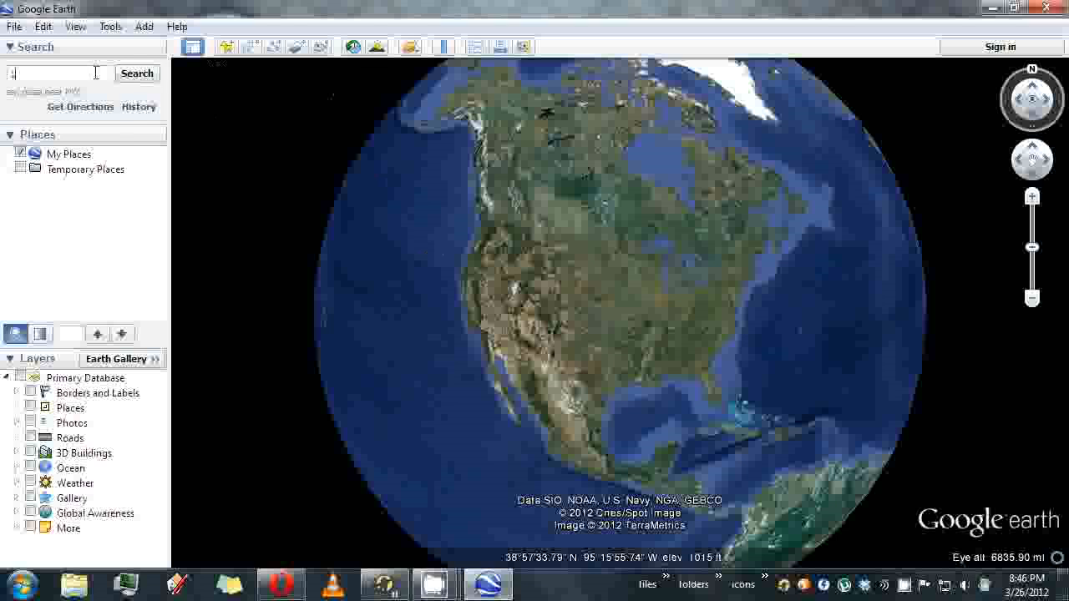
# Fly to ZIP code 10308 through a place search and clear the search results
pyautogui.write('0308')
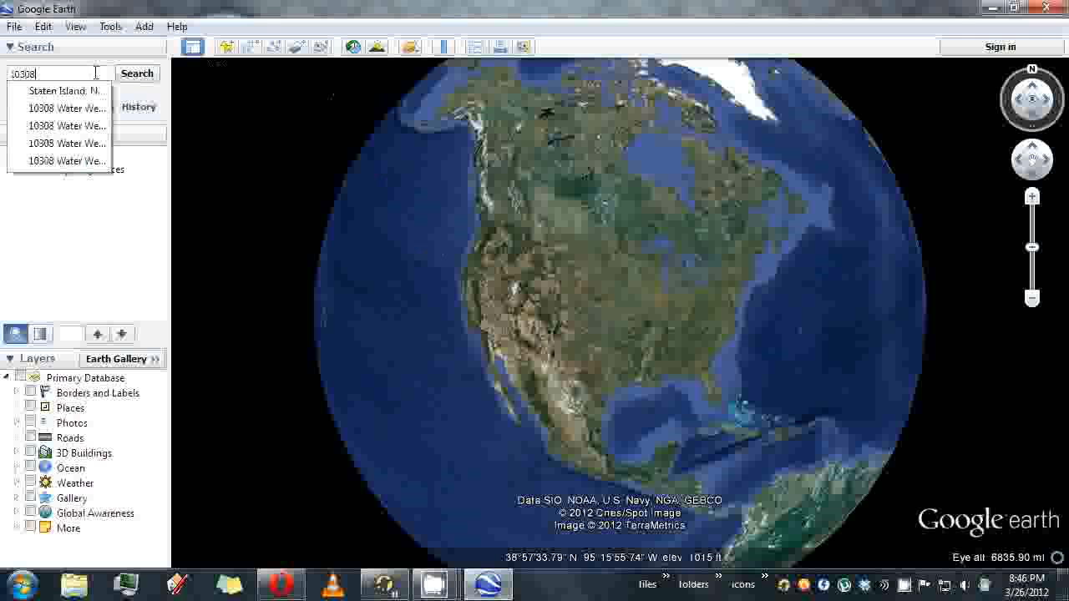
pyautogui.press('Return')
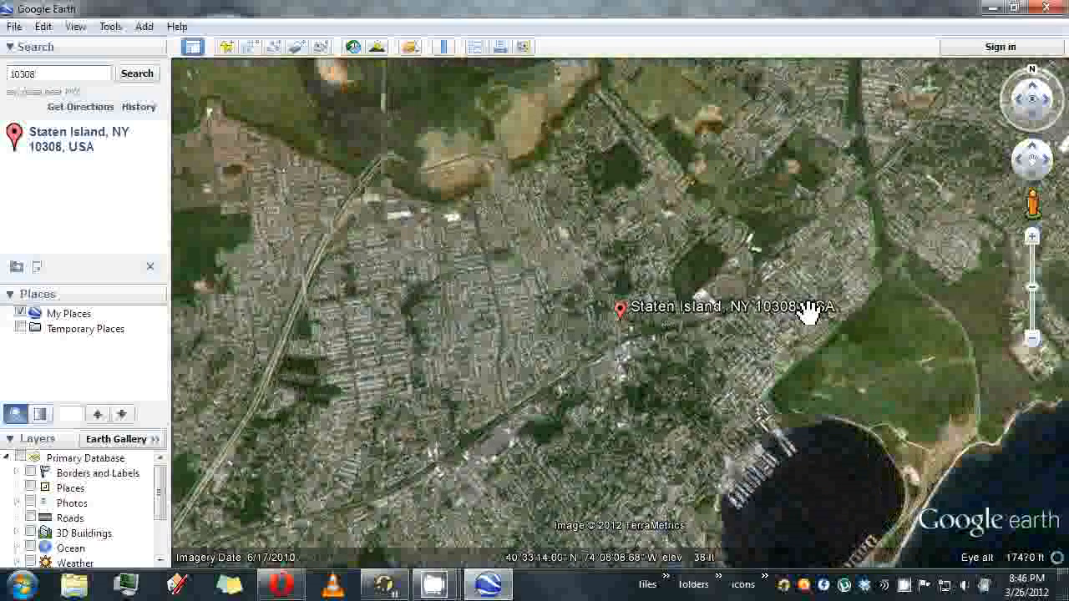
pyautogui.click(150, 268)
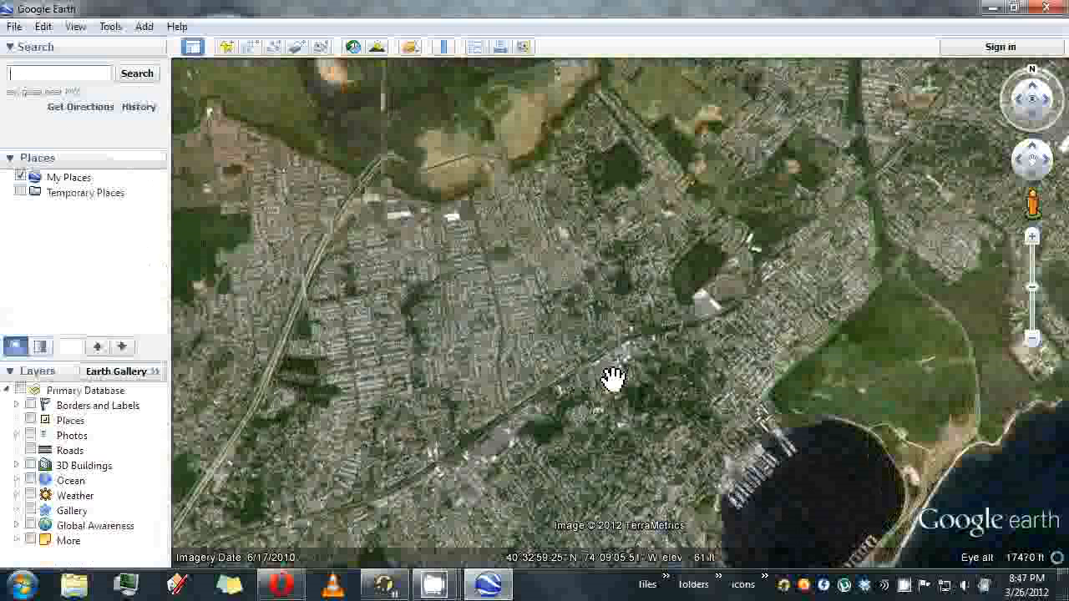
# Create a folder named "points in a circle" under My Places, keeping its default settings
pyautogui.scroll(5, 587, 357)
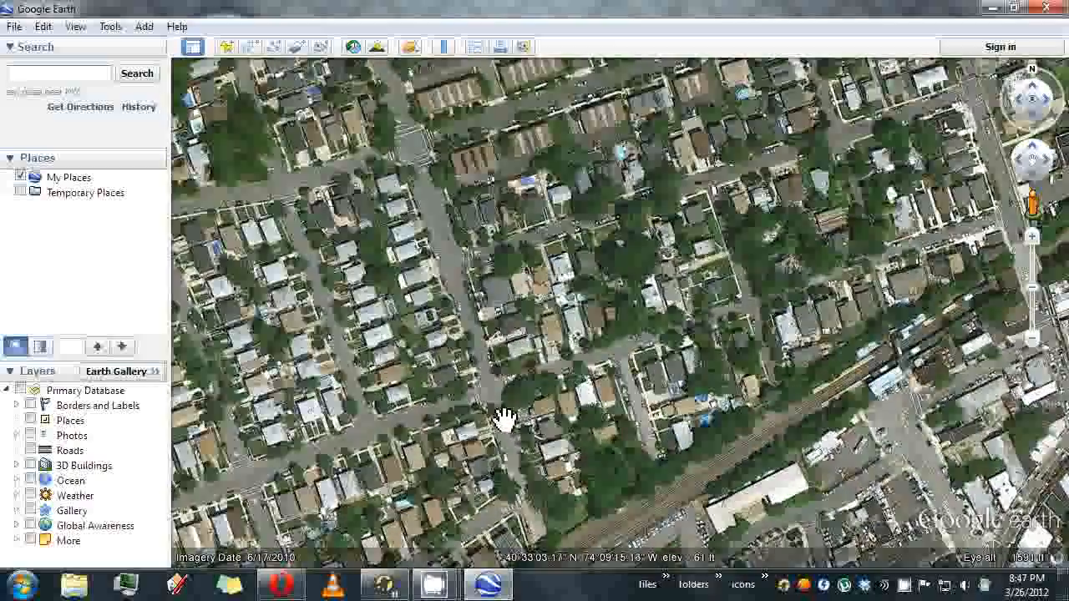
pyautogui.moveTo(503, 424); pyautogui.dragTo(626, 408)
pyautogui.scroll(2, 625, 406)
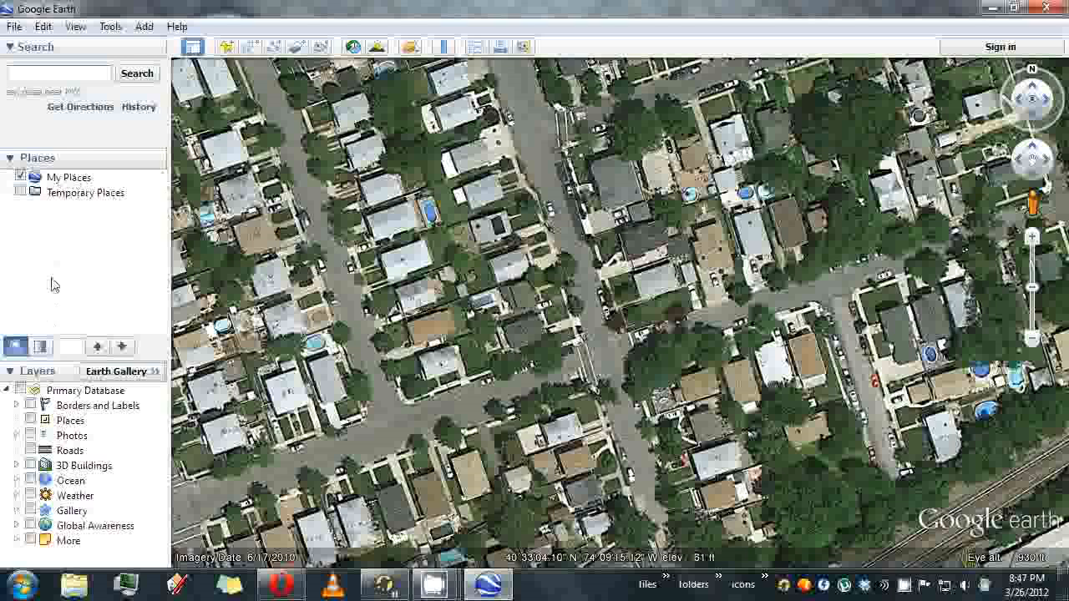
pyautogui.rightClick(69, 183)
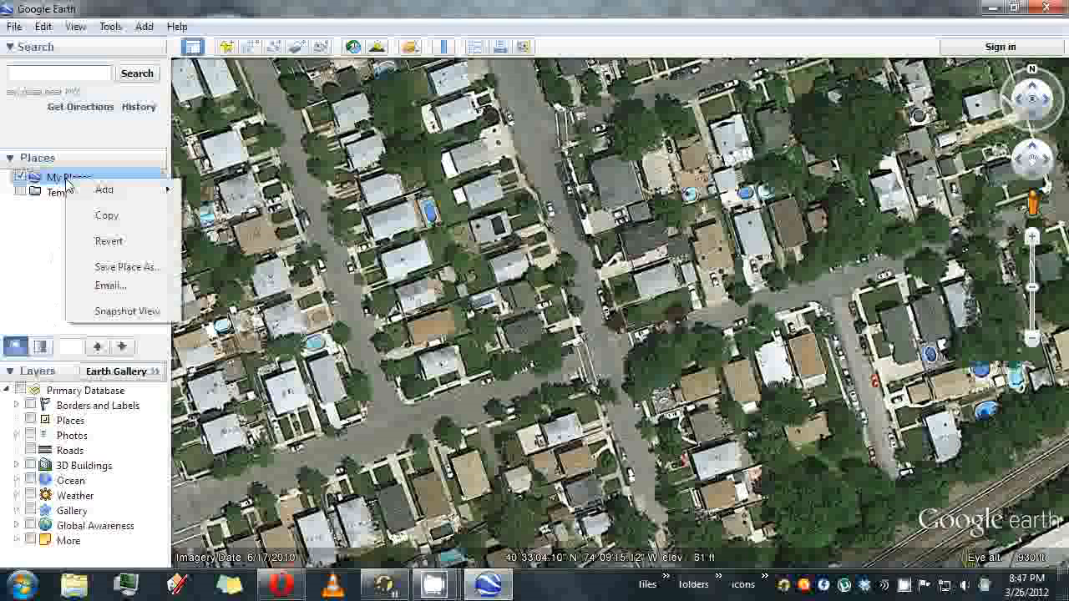
pyautogui.moveTo(101, 194)
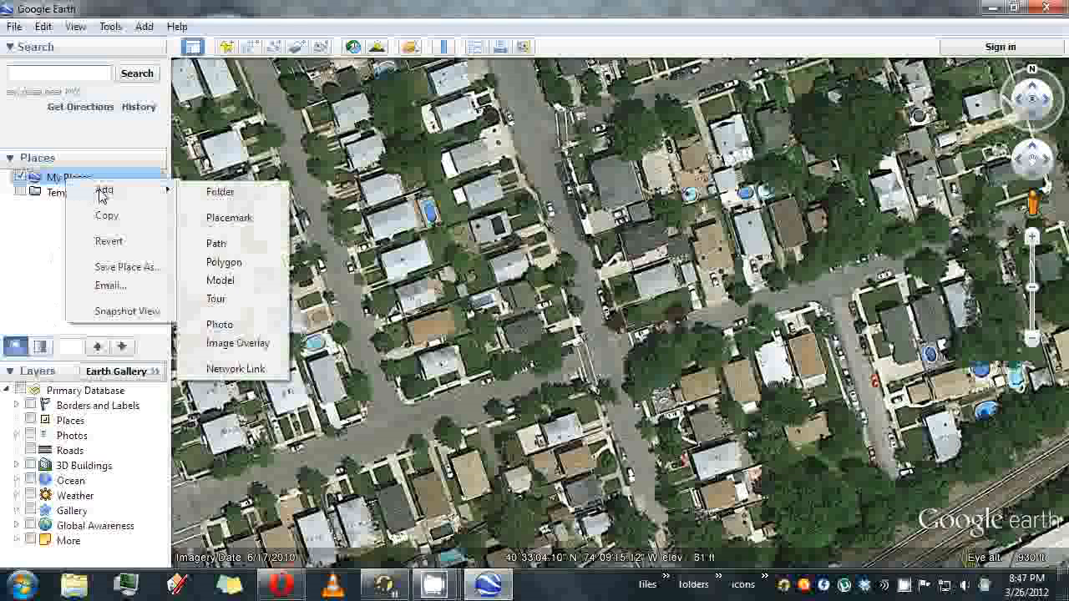
pyautogui.click(220, 192)
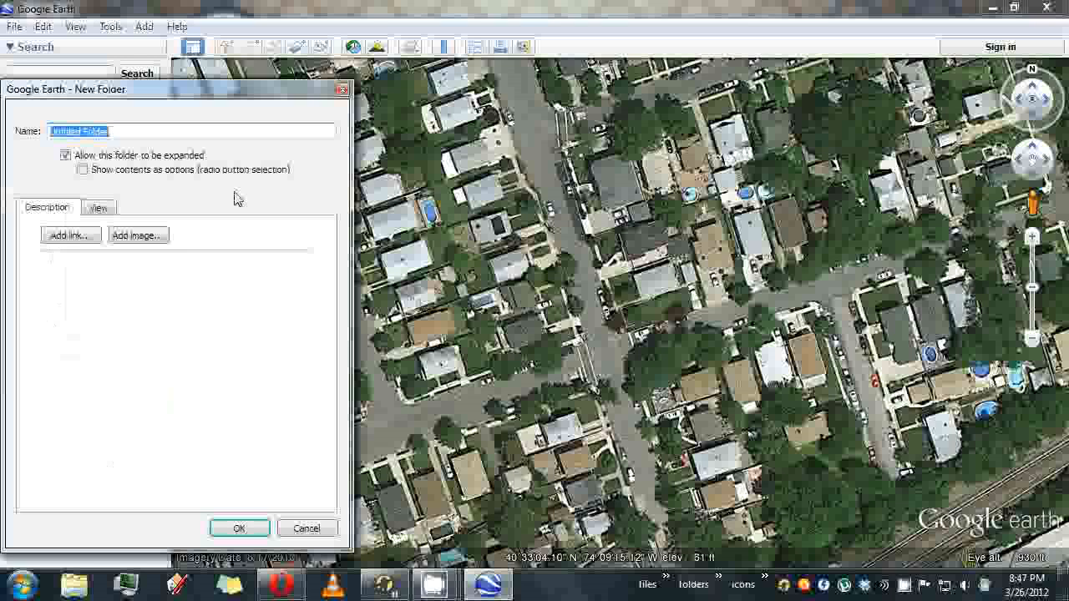
pyautogui.write('points in a circle')
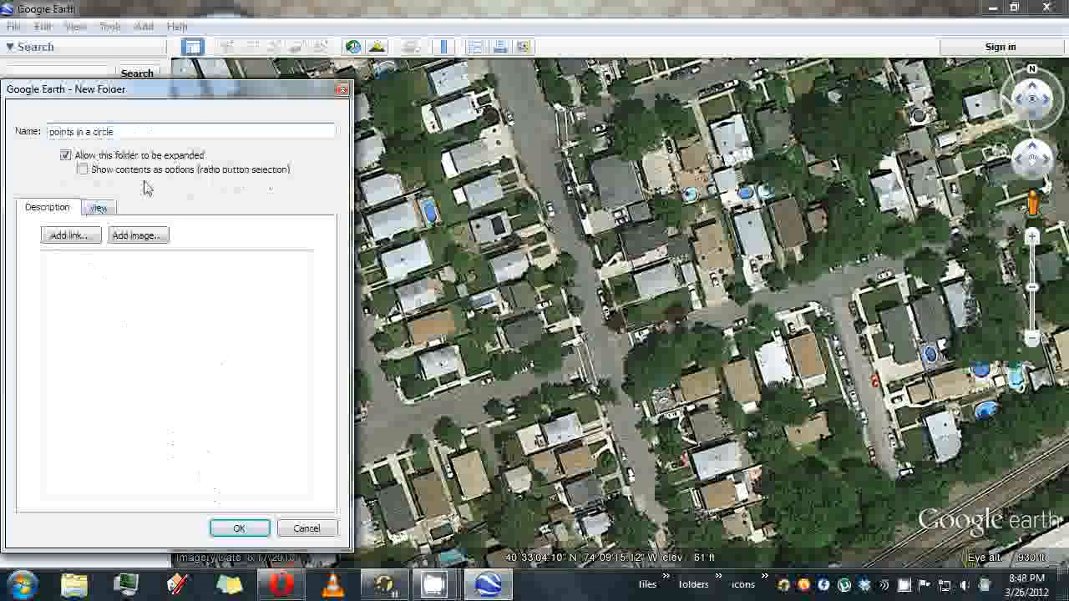
pyautogui.click(114, 209)
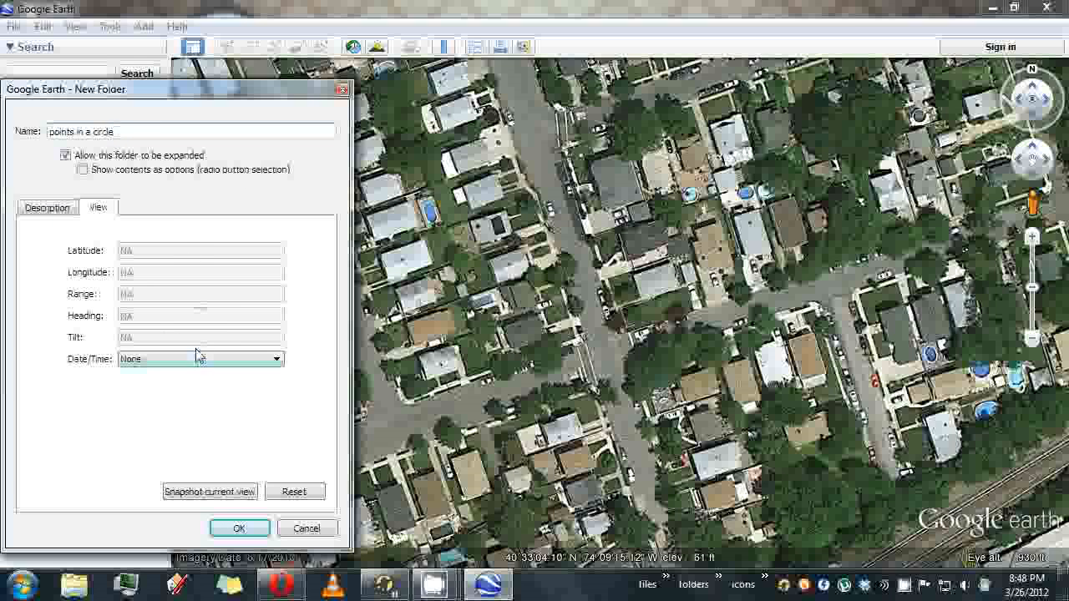
pyautogui.click(55, 214)
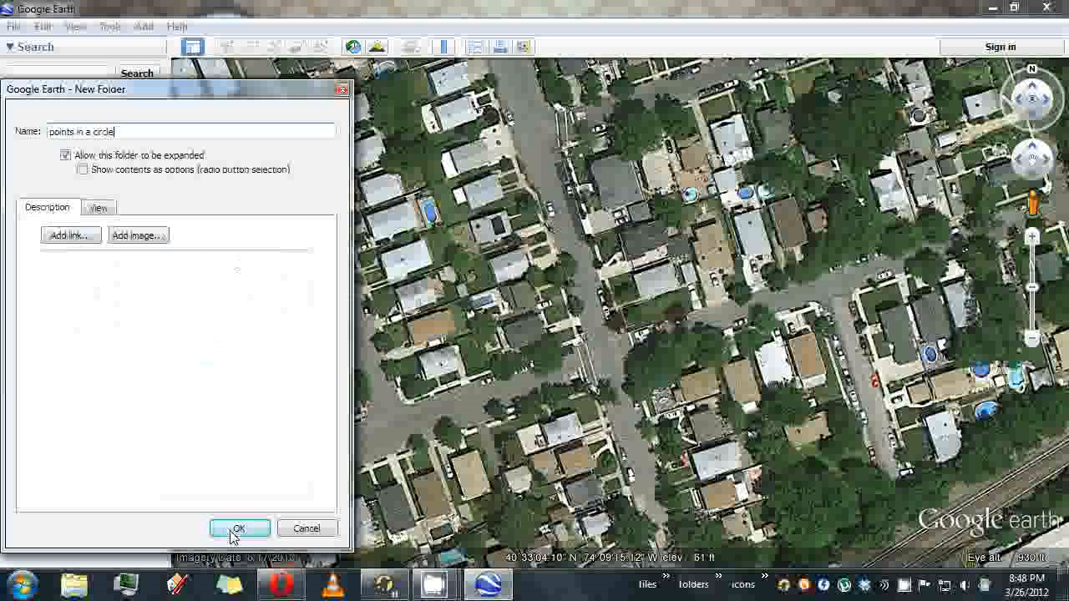
pyautogui.click(237, 529)
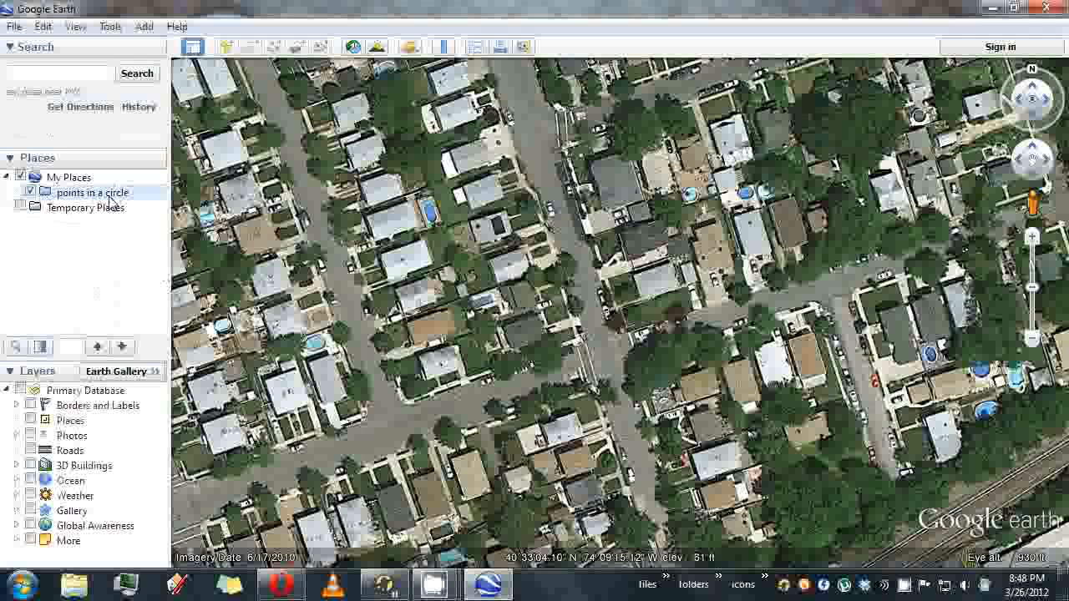
# Add a placemark named "center" to the "points in a circle" folder, positioned at the street intersection
pyautogui.rightClick(83, 197)
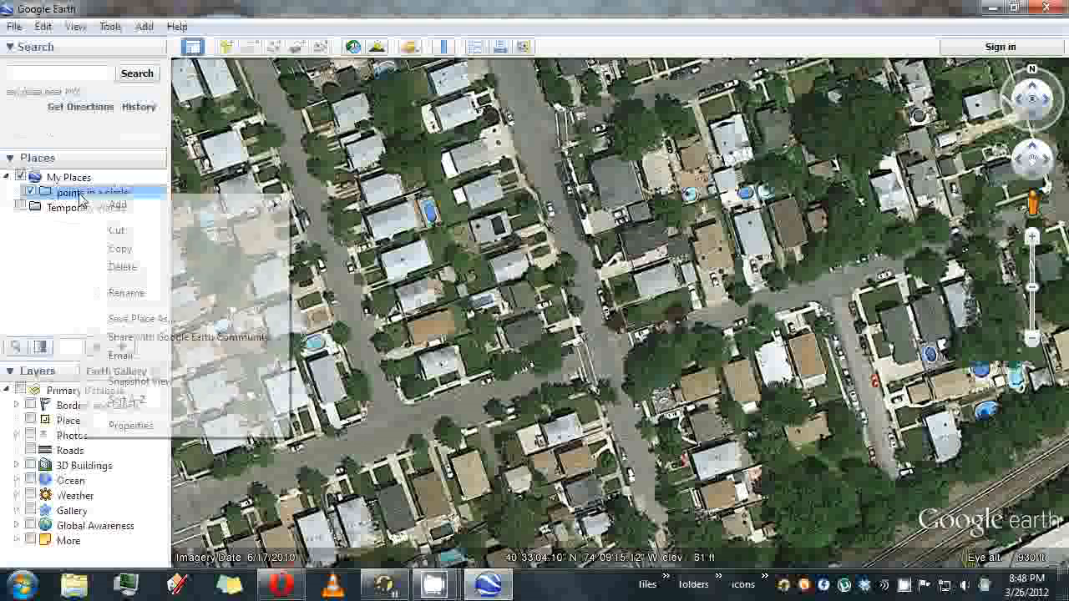
pyautogui.moveTo(146, 214)
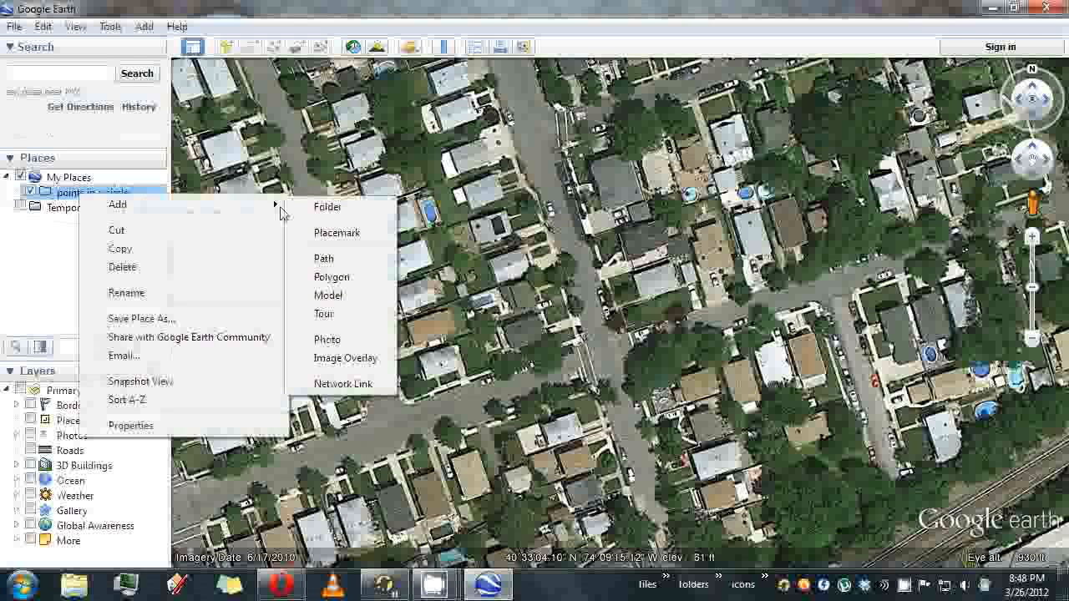
pyautogui.click(337, 233)
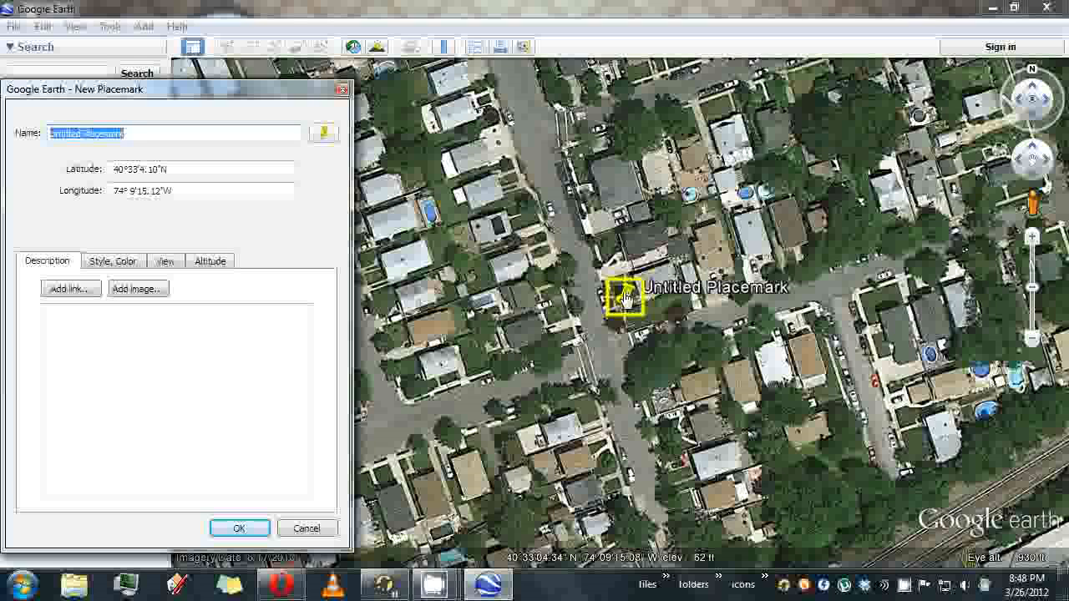
pyautogui.moveTo(624, 296); pyautogui.dragTo(612, 369)
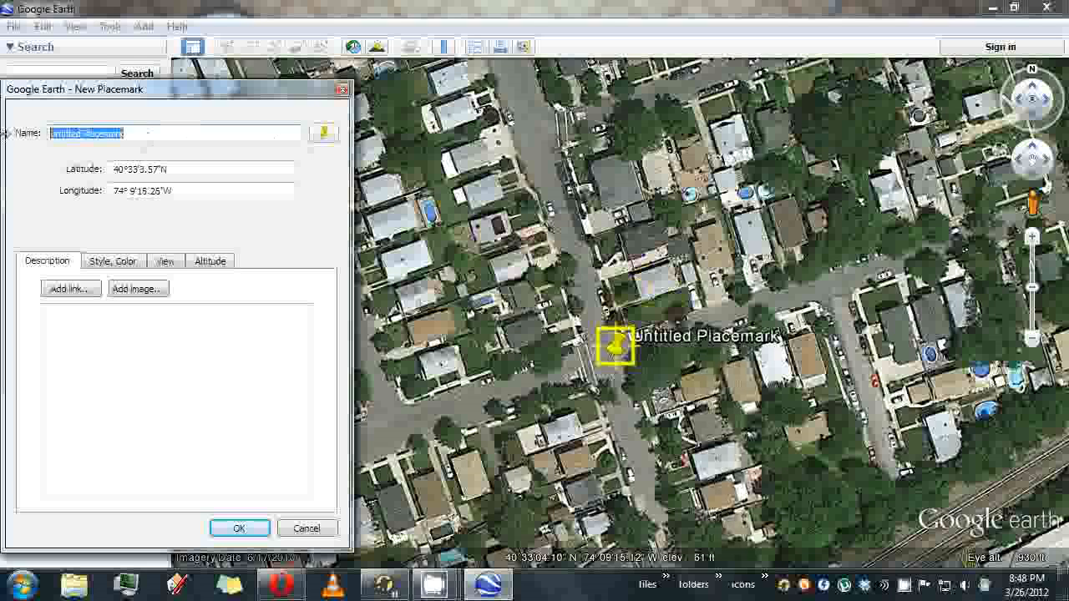
pyautogui.write('cen')
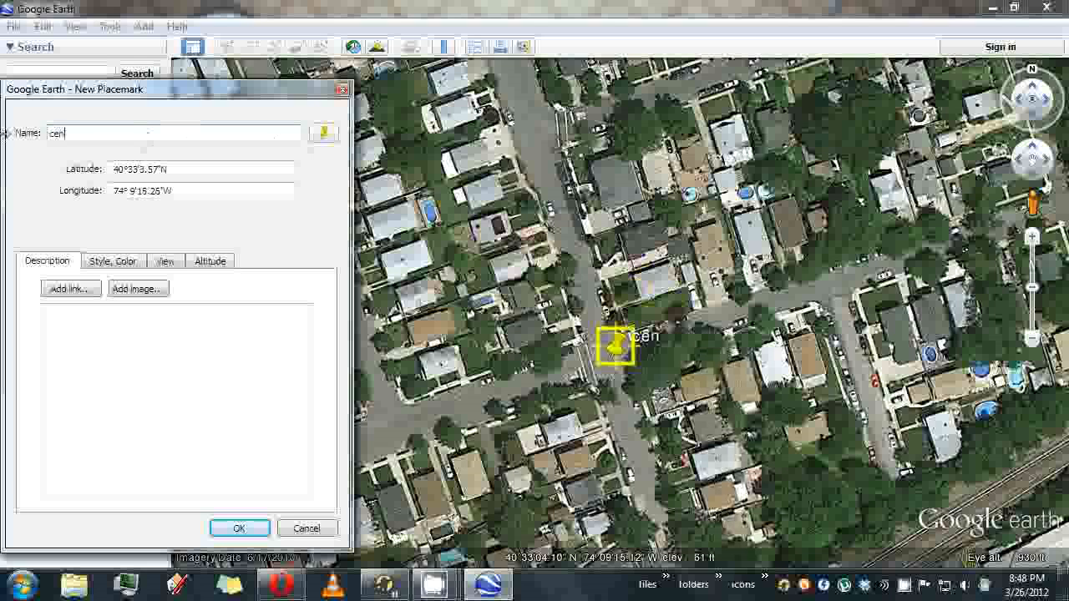
pyautogui.write('ter')
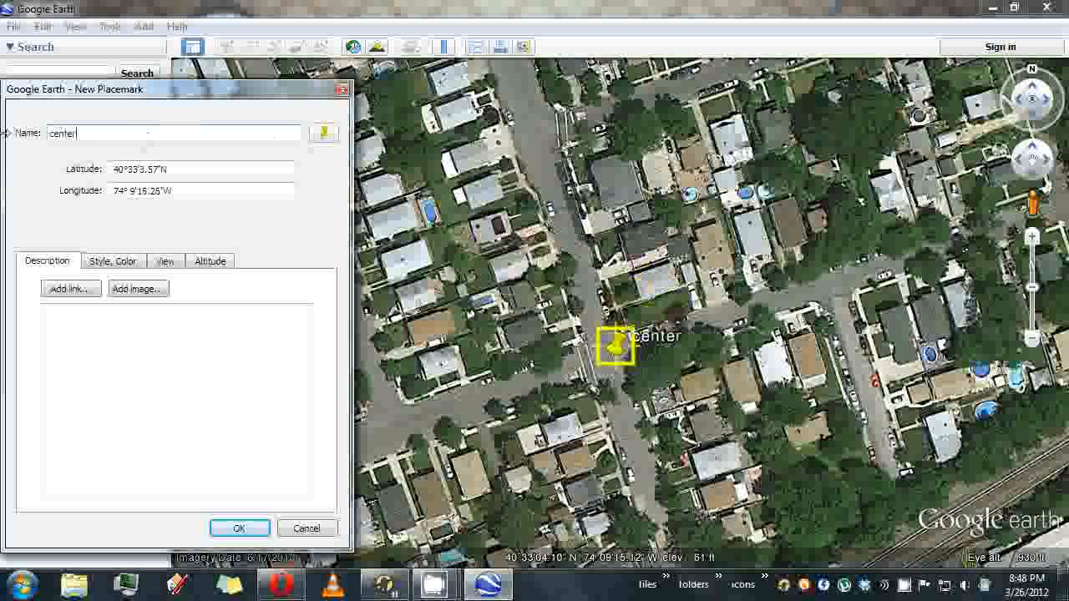
# Change the center placemark's icon from the yellow pushpin to the white donut shape
pyautogui.click(324, 135)
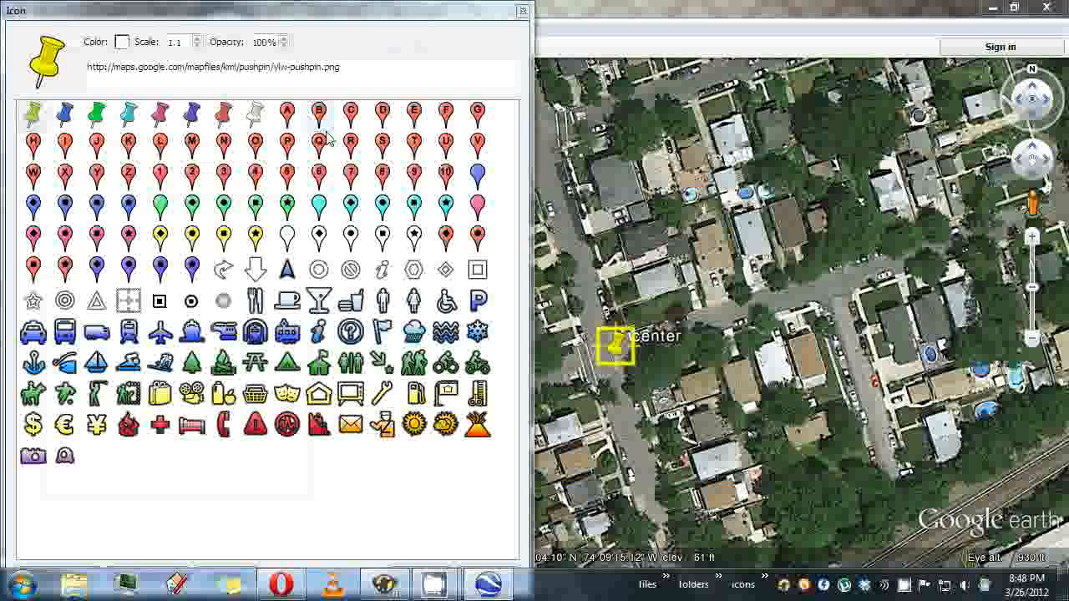
pyautogui.click(523, 11)
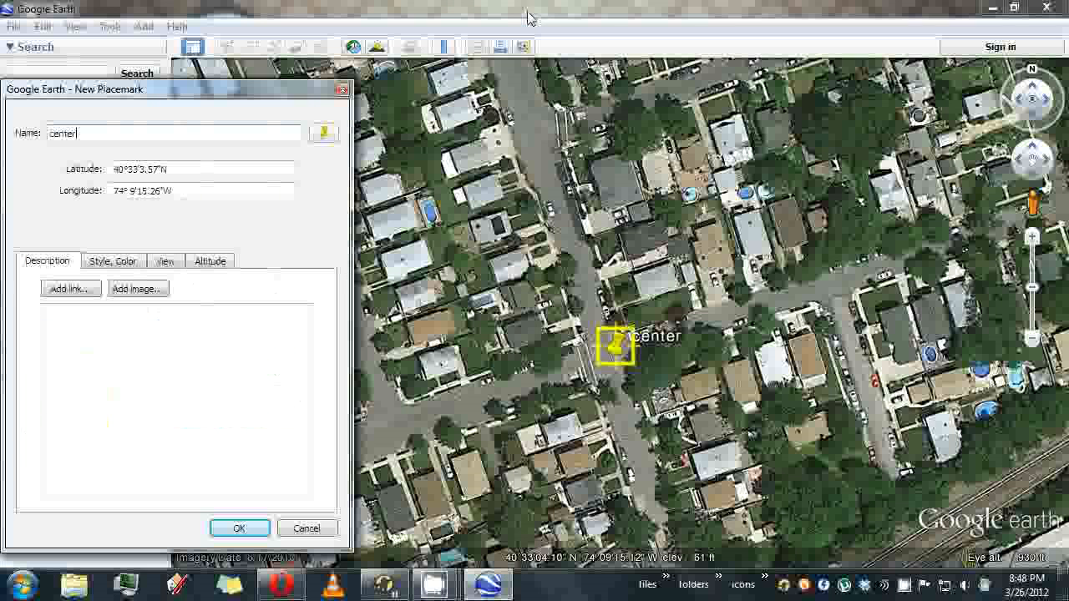
pyautogui.click(324, 134)
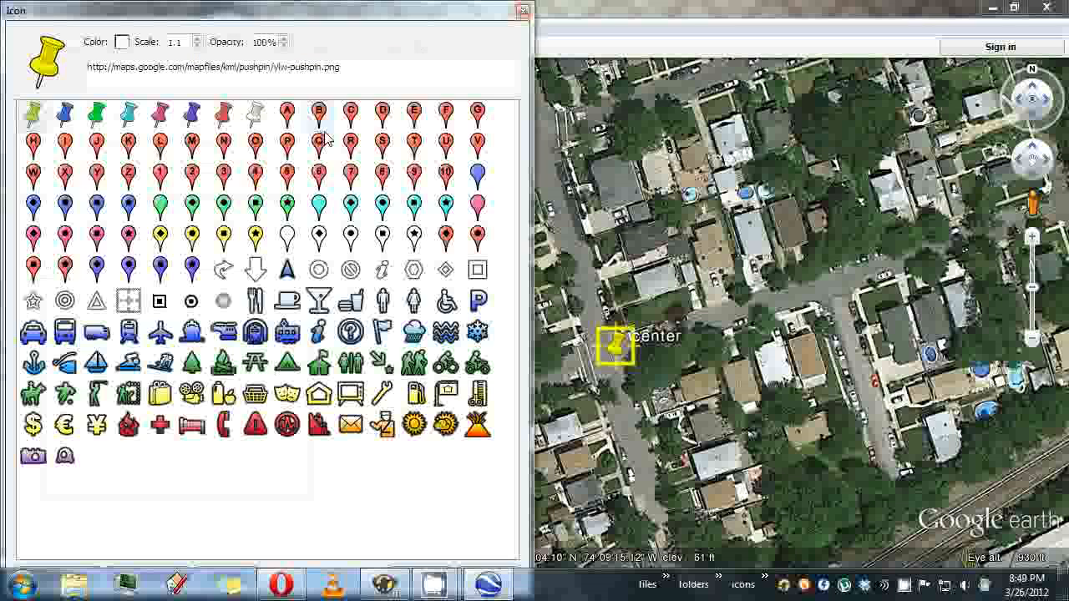
pyautogui.click(319, 271)
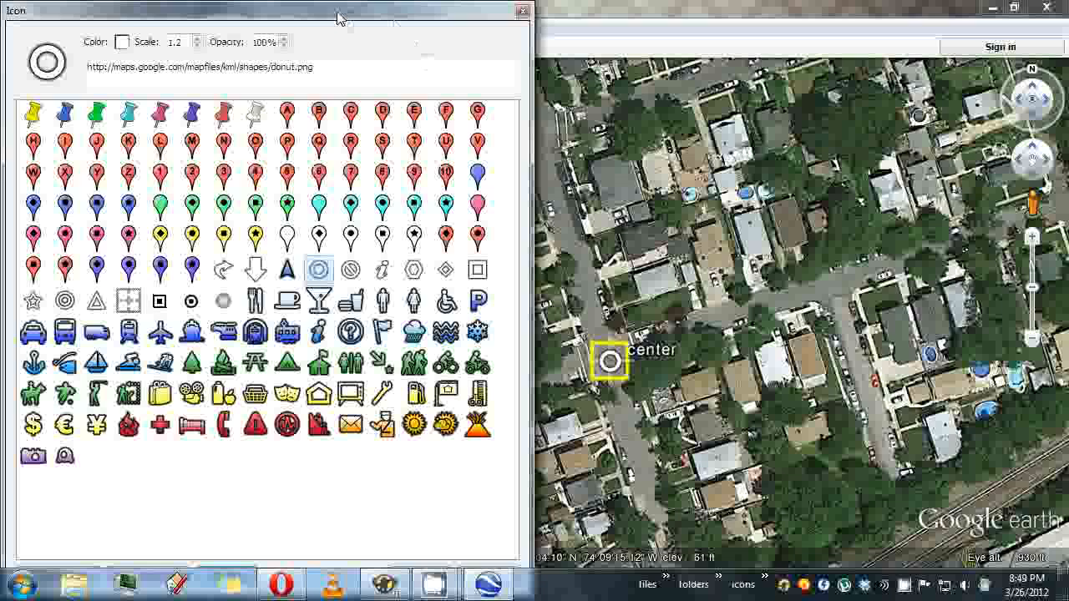
# Confirm the donut icon and save the center placemark
pyautogui.moveTo(343, 20); pyautogui.dragTo(340, 99)
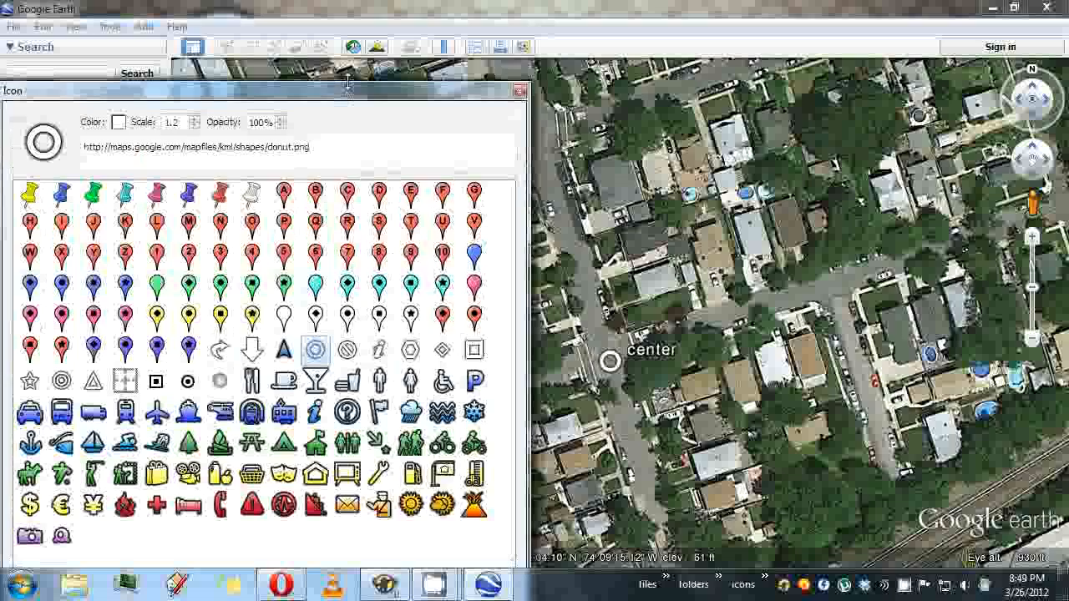
pyautogui.moveTo(348, 87); pyautogui.dragTo(364, 107)
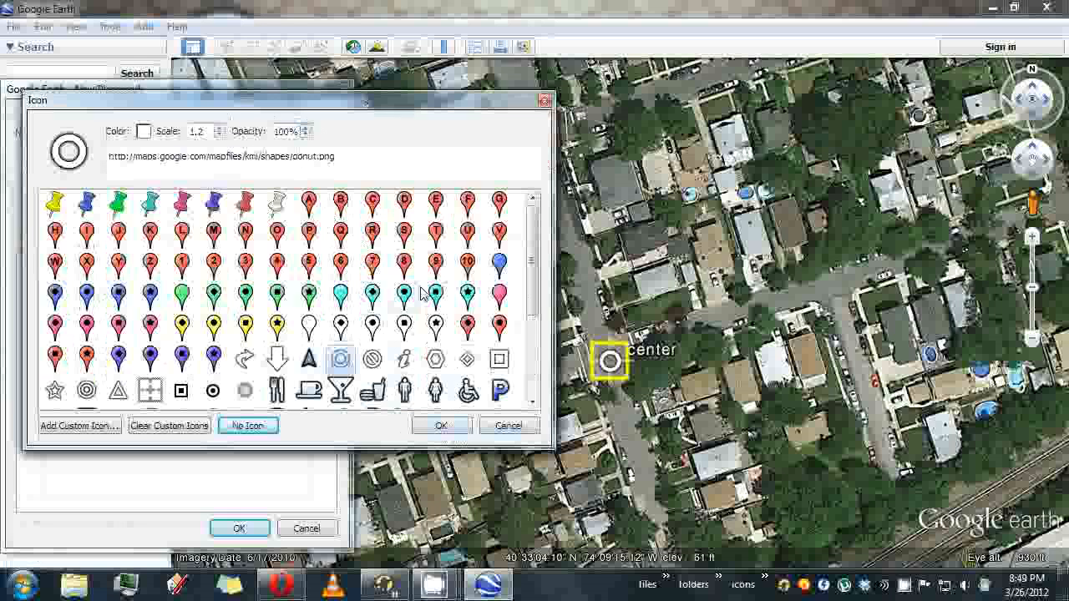
pyautogui.click(441, 427)
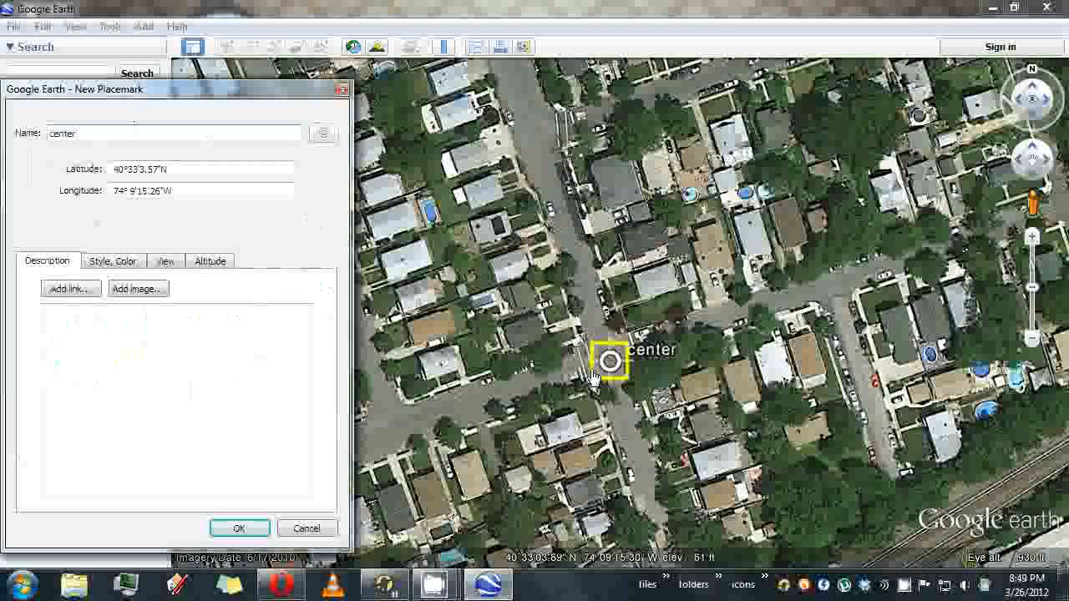
pyautogui.click(250, 529)
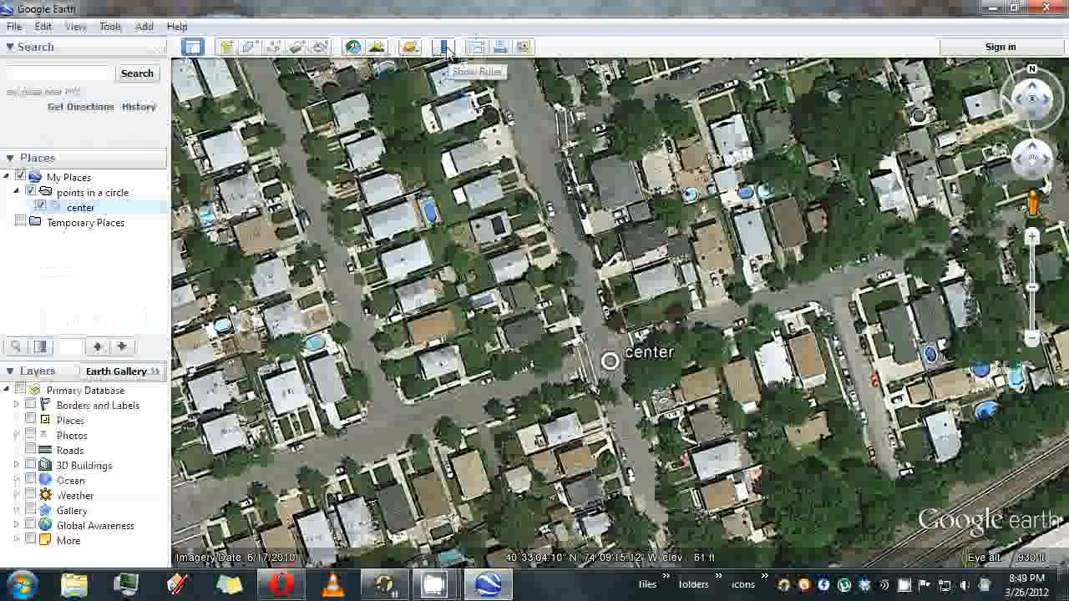
# Open the ruler for a straight-line measurement, place it over the search area and choose Miles as the unit
pyautogui.click(445, 47)
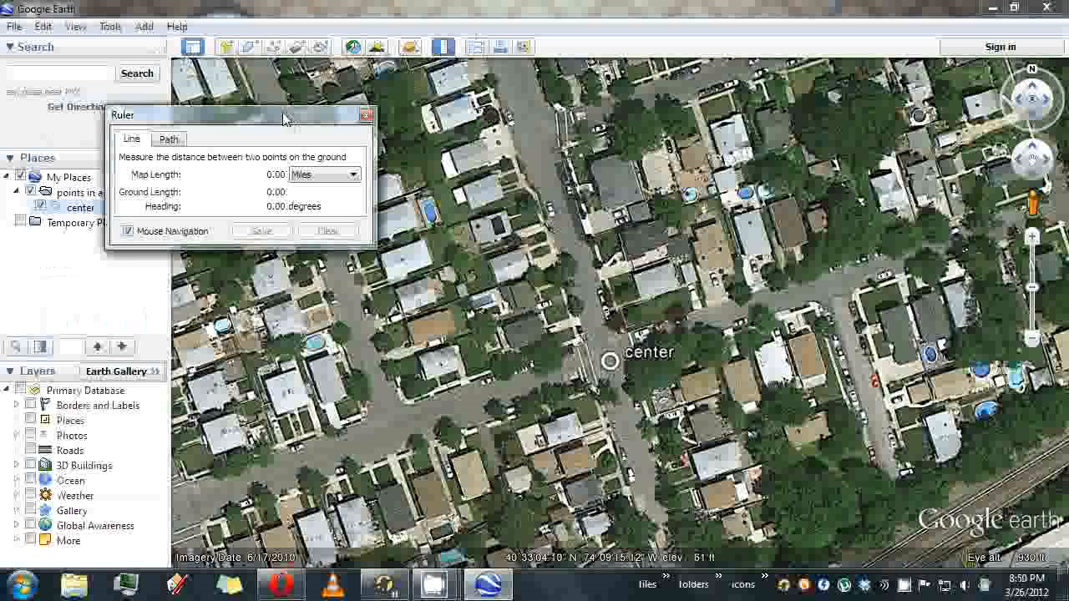
pyautogui.moveTo(284, 119); pyautogui.dragTo(196, 68)
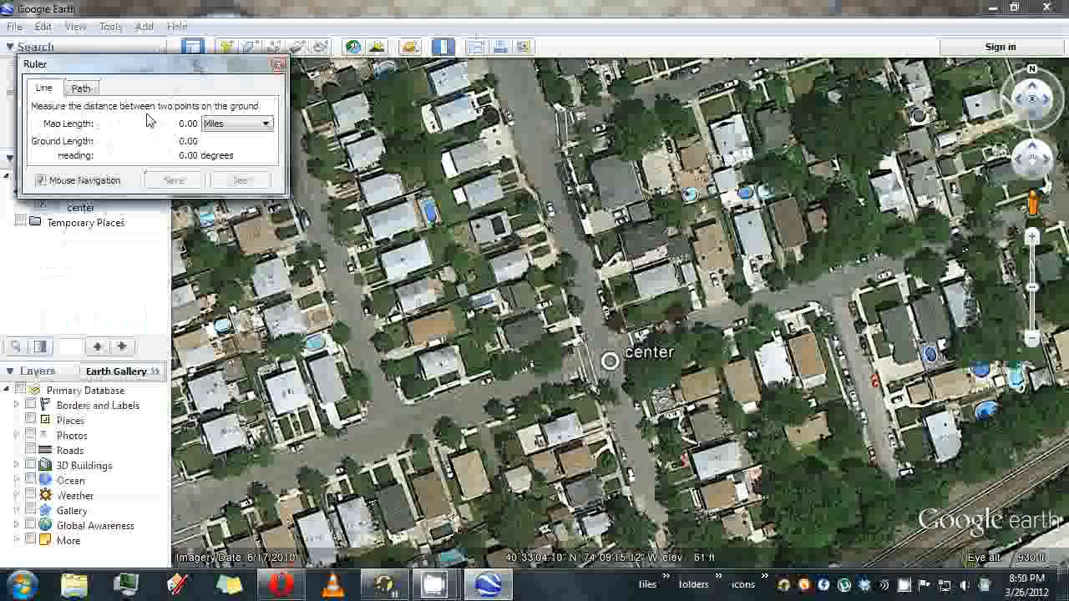
pyautogui.click(263, 121)
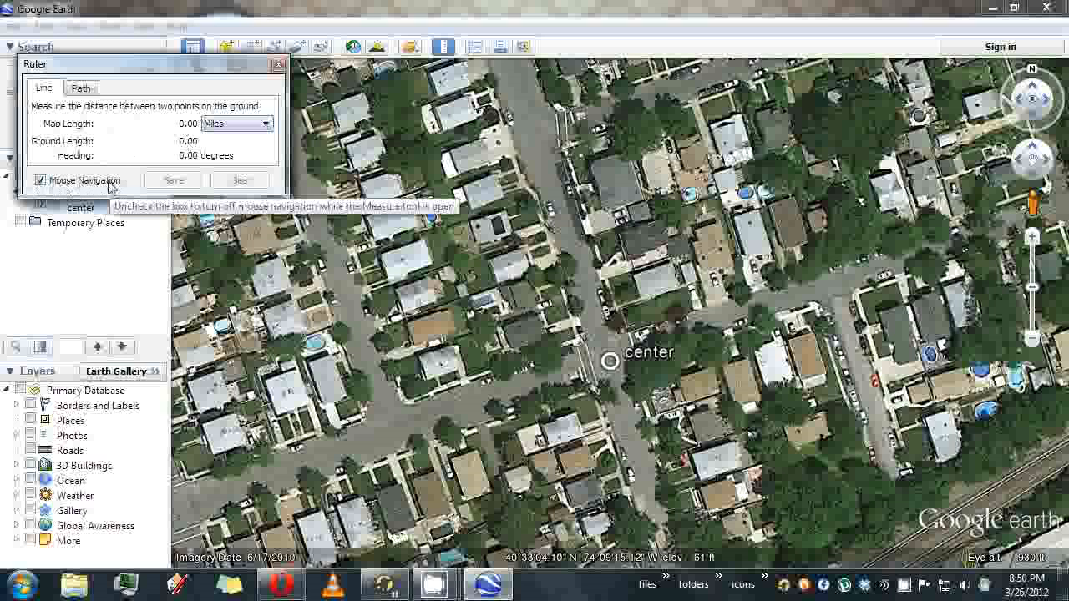
pyautogui.click(219, 134)
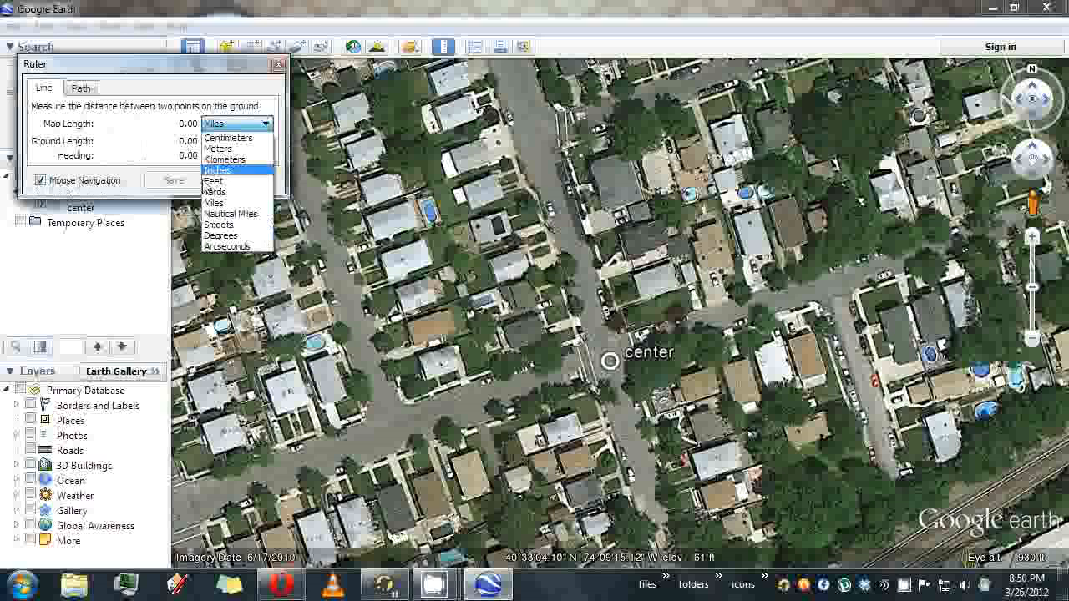
pyautogui.click(245, 202)
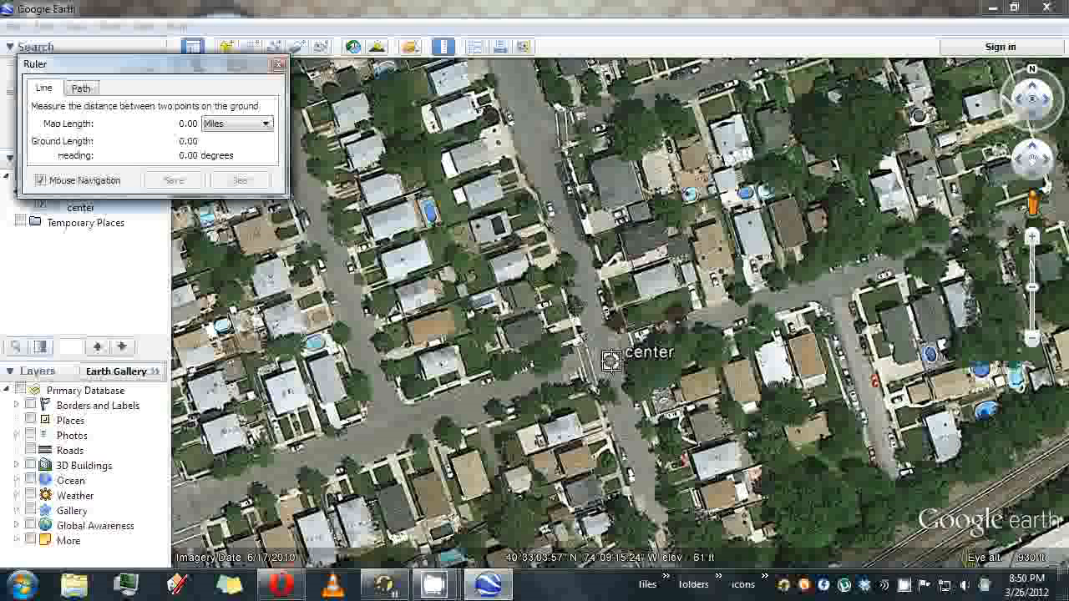
# Measure a line about 0.99 miles long from the center placemark, heading due east at about 90 degrees
pyautogui.click(610, 360)
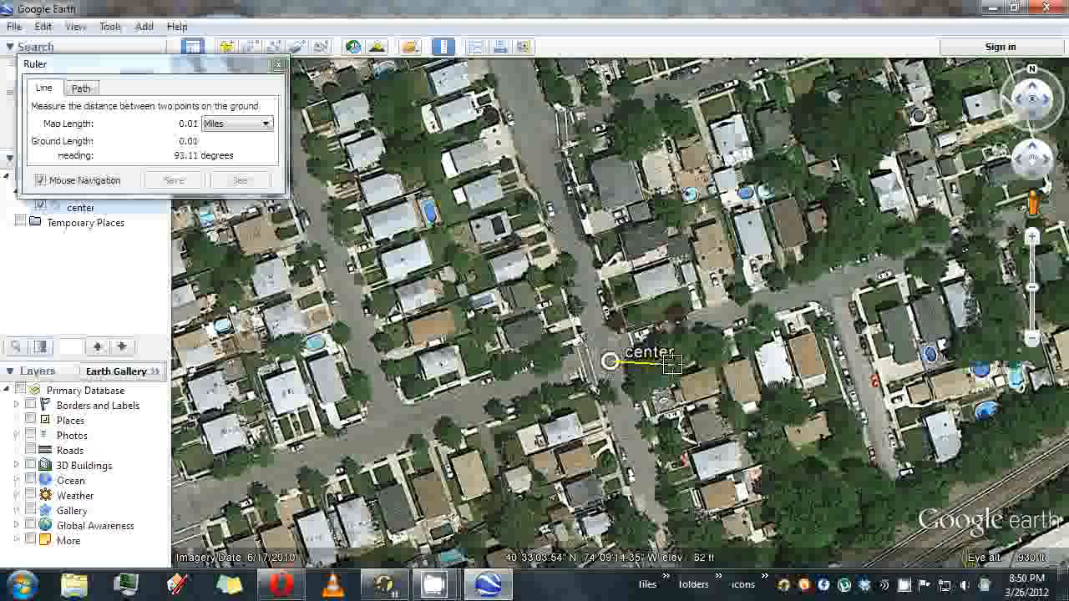
pyautogui.scroll(-1, 673, 364)
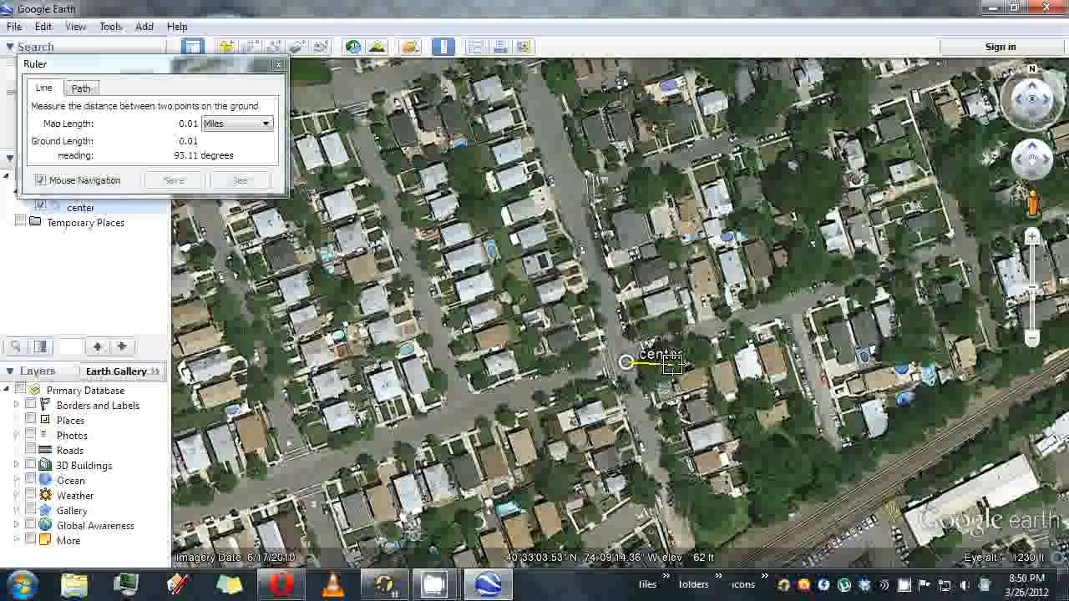
pyautogui.scroll(-2, 672, 363)
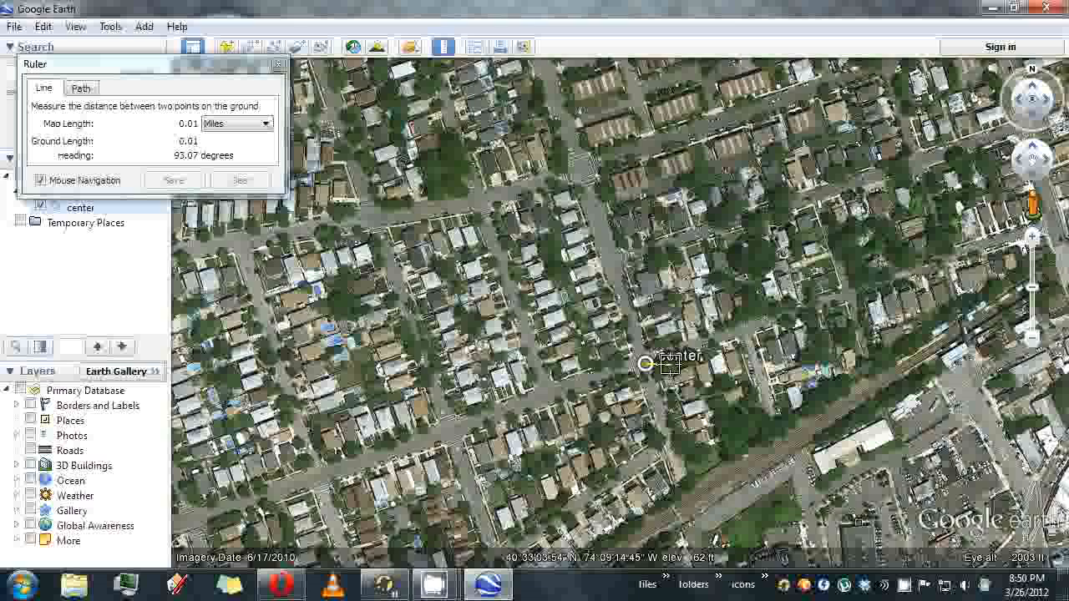
pyautogui.scroll(2, 669, 364)
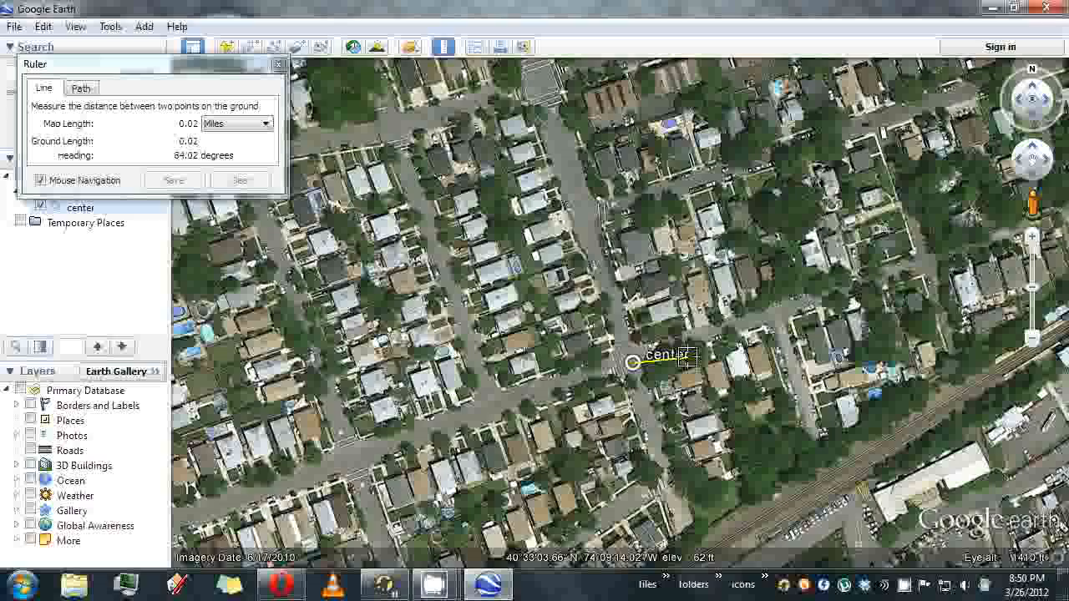
pyautogui.scroll(-3, 685, 357)
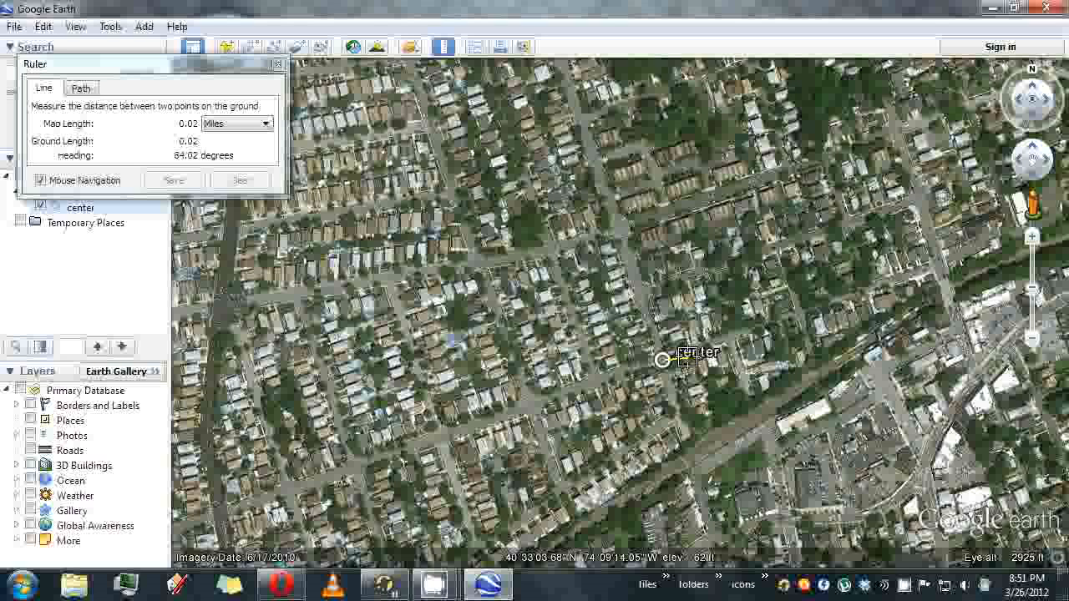
pyautogui.moveTo(687, 358); pyautogui.dragTo(400, 401)
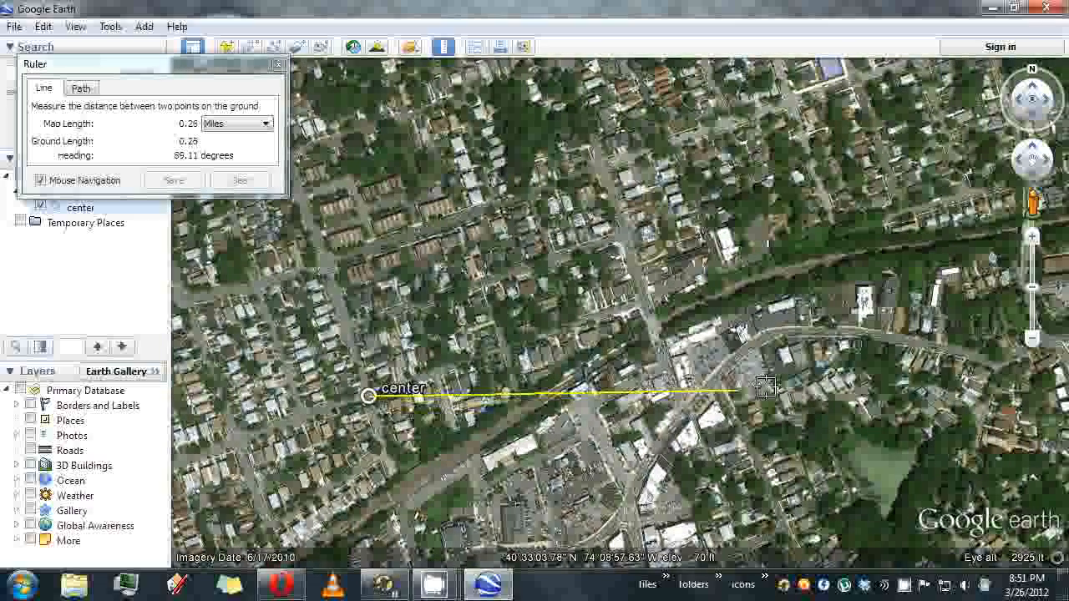
pyautogui.moveTo(968, 381); pyautogui.dragTo(256, 390)
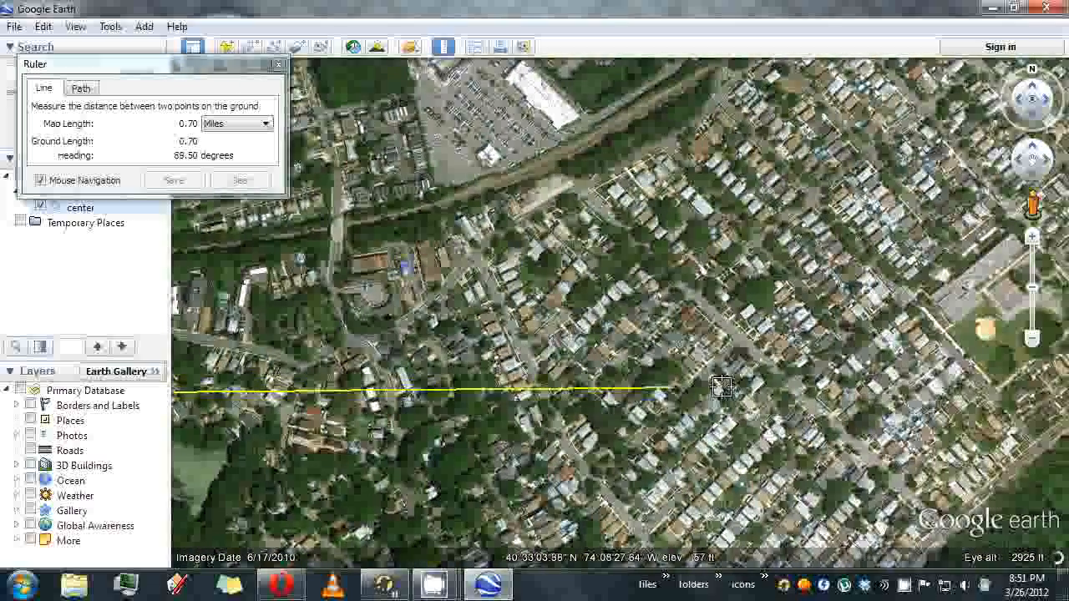
pyautogui.moveTo(961, 385); pyautogui.dragTo(529, 400)
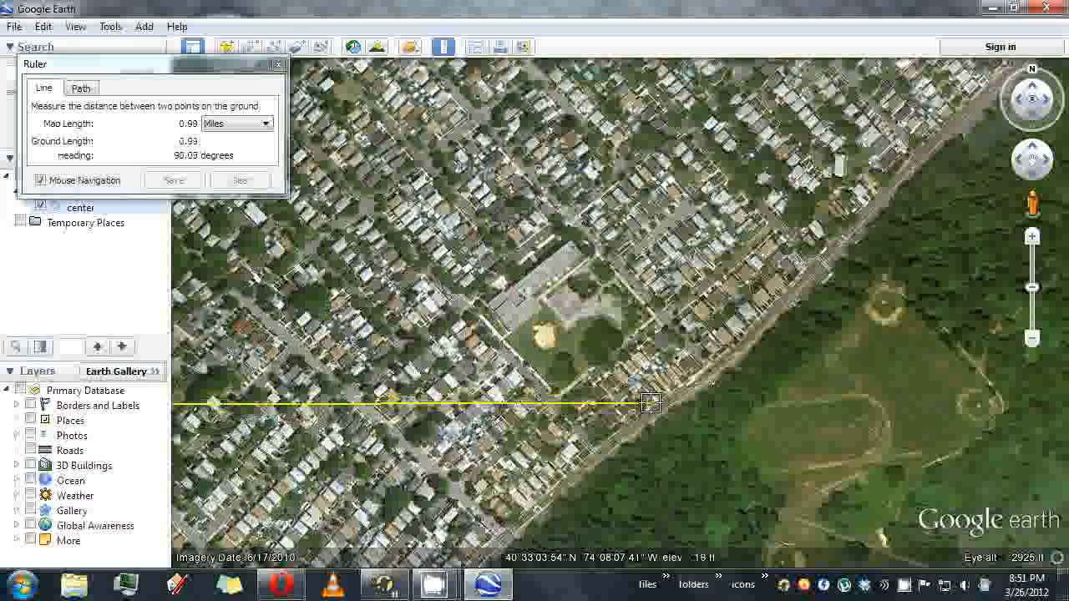
pyautogui.click(649, 403)
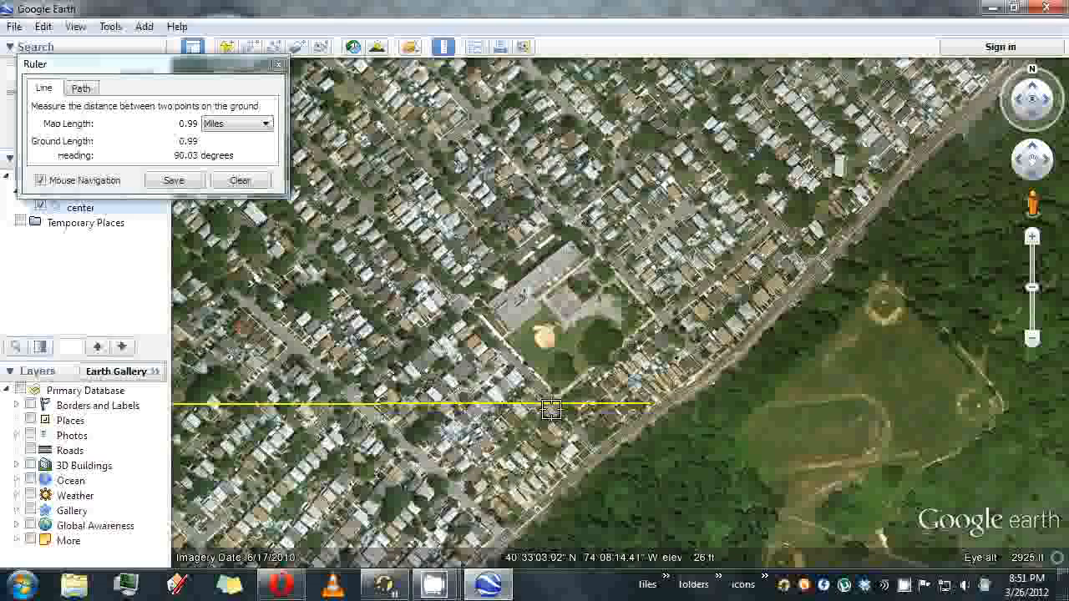
# Move the ruler clear of the places list, open the center placemark's properties and erase its name
pyautogui.scroll(-5, 541, 404)
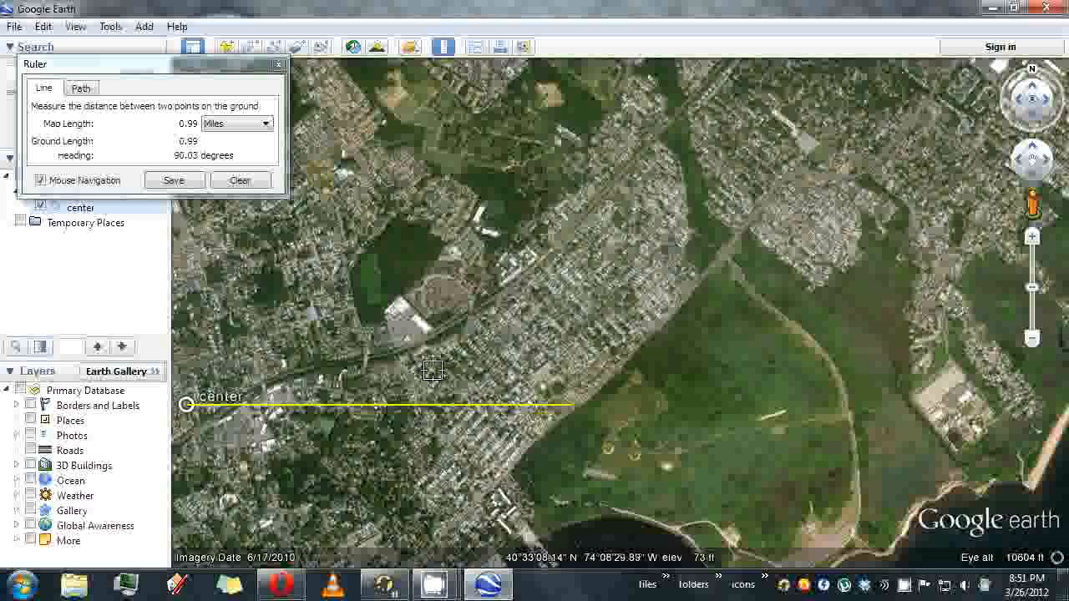
pyautogui.moveTo(418, 371); pyautogui.dragTo(713, 362)
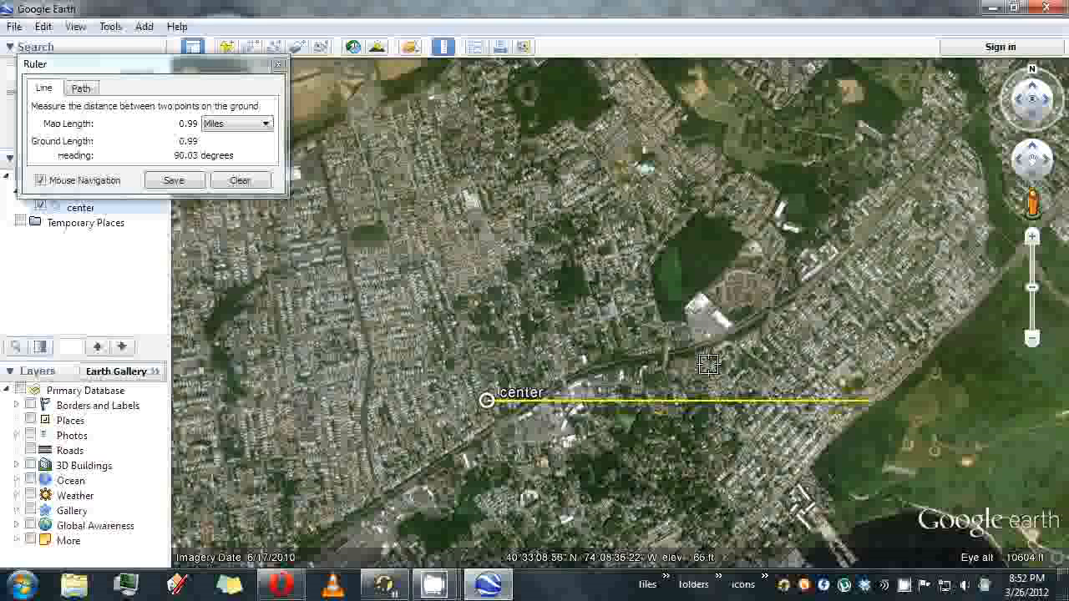
pyautogui.scroll(2, 707, 364)
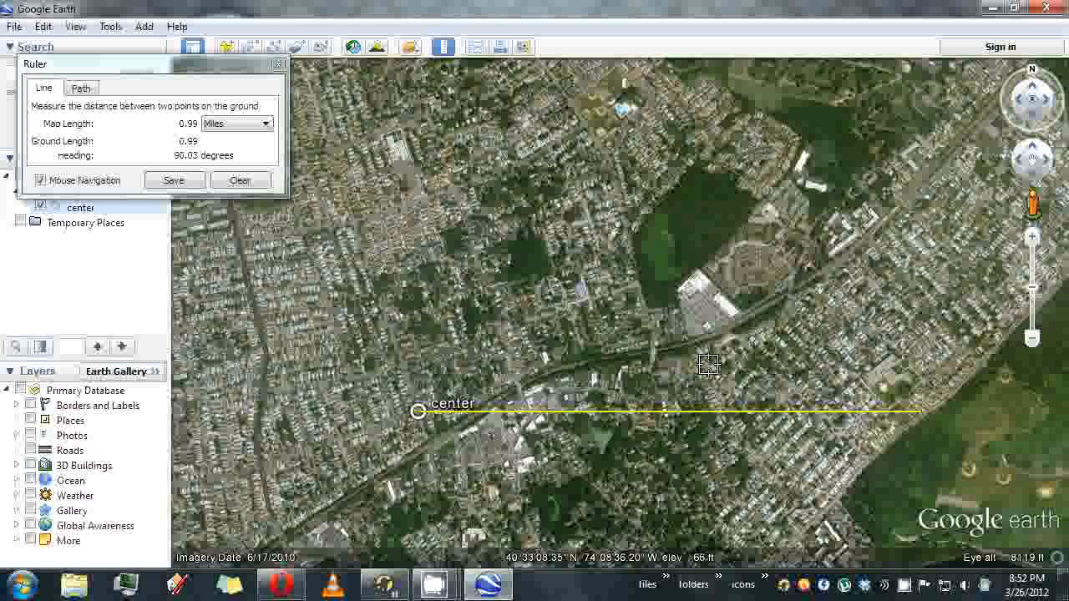
pyautogui.scroll(-2, 707, 364)
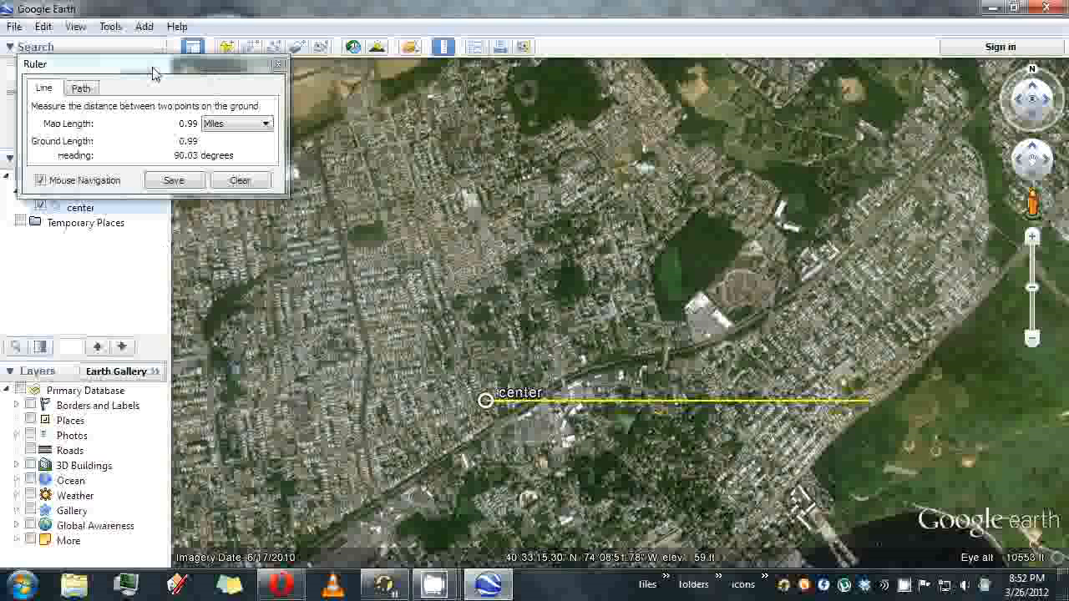
pyautogui.moveTo(153, 74); pyautogui.dragTo(938, 39)
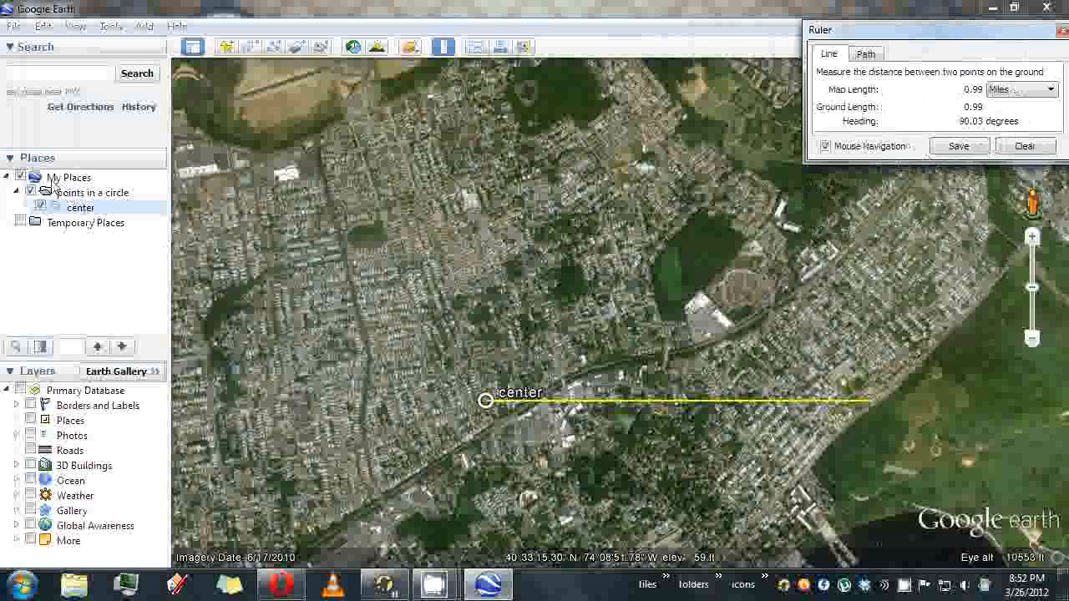
pyautogui.rightClick(80, 212)
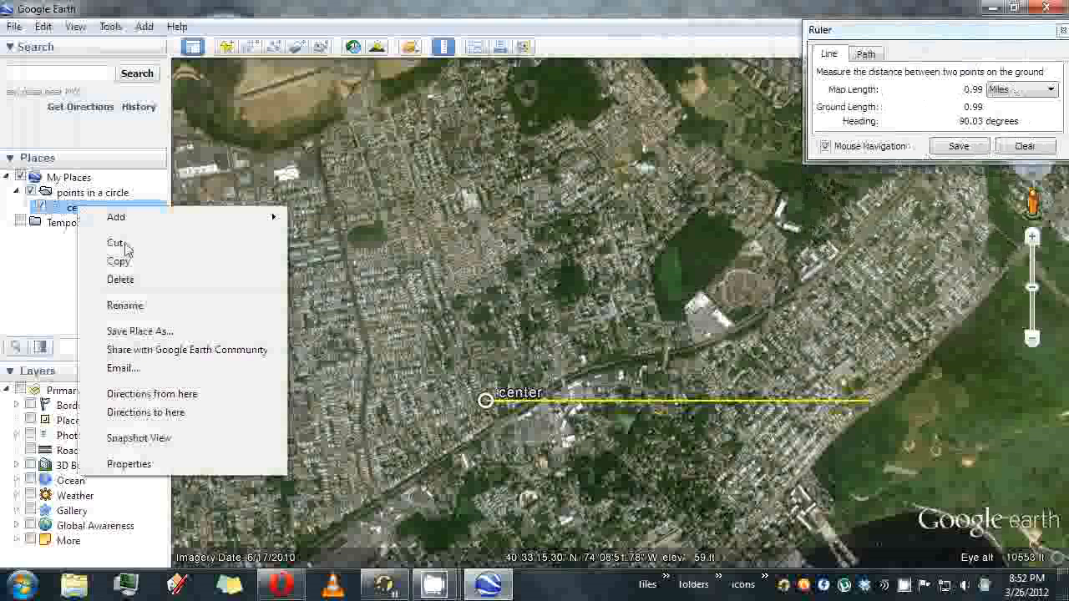
pyautogui.click(203, 463)
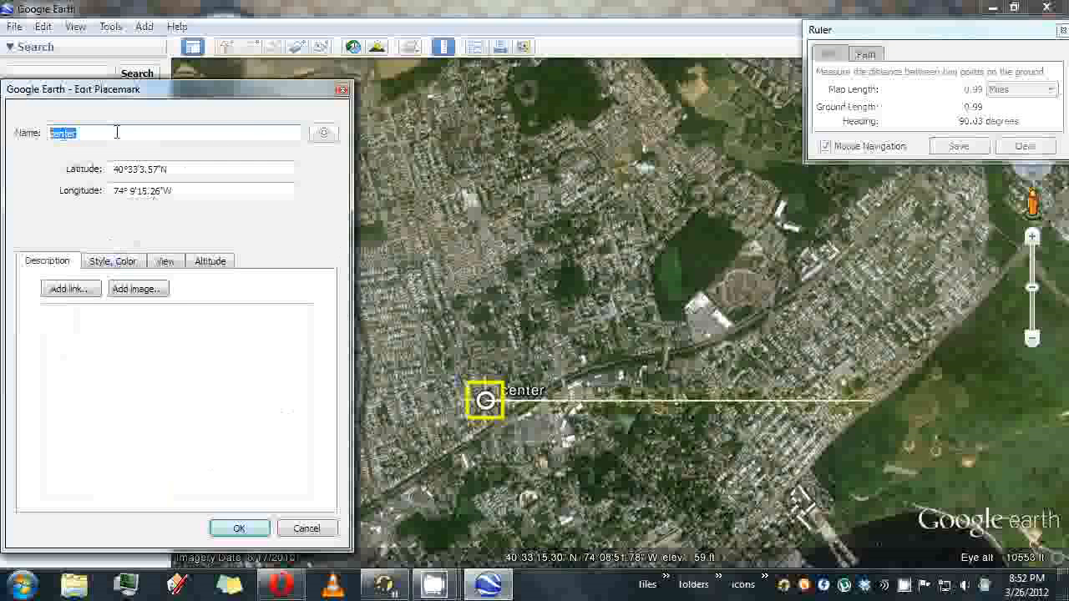
pyautogui.moveTo(102, 133); pyautogui.dragTo(10, 134)
pyautogui.press('BackSpace')
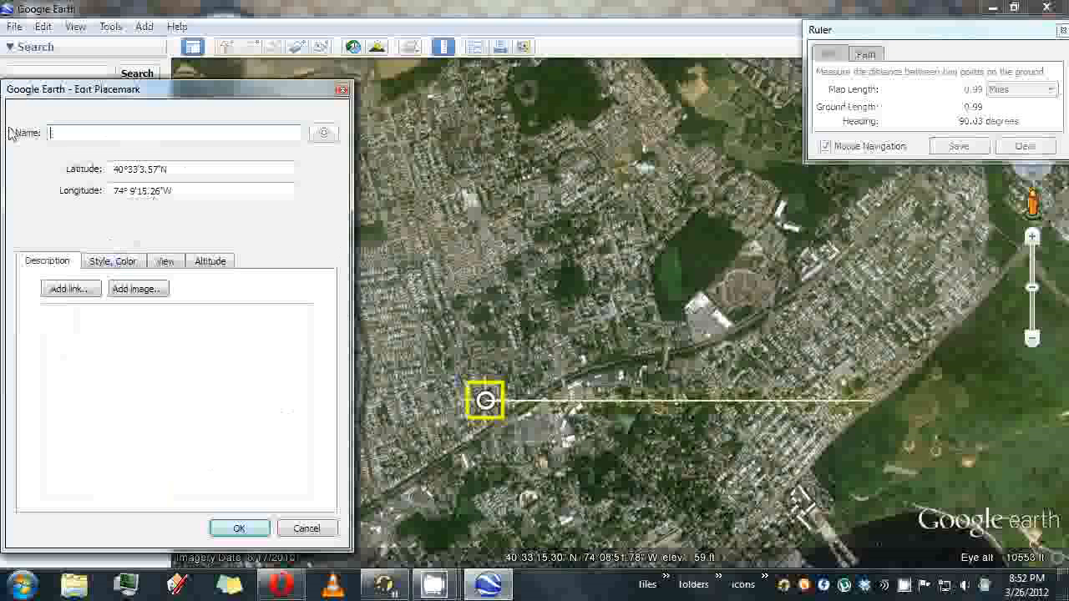
# Open the center placemark's style settings and try icon scales of 60.2, 70.2, 80.2 and 90.2 against the ruler line
pyautogui.click(136, 264)
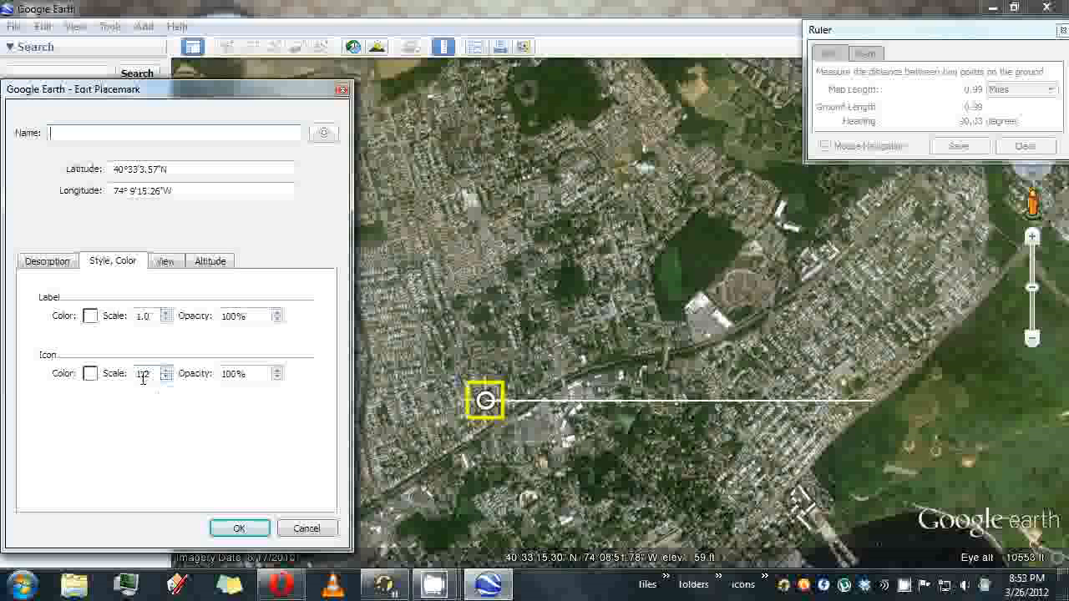
pyautogui.write('20')
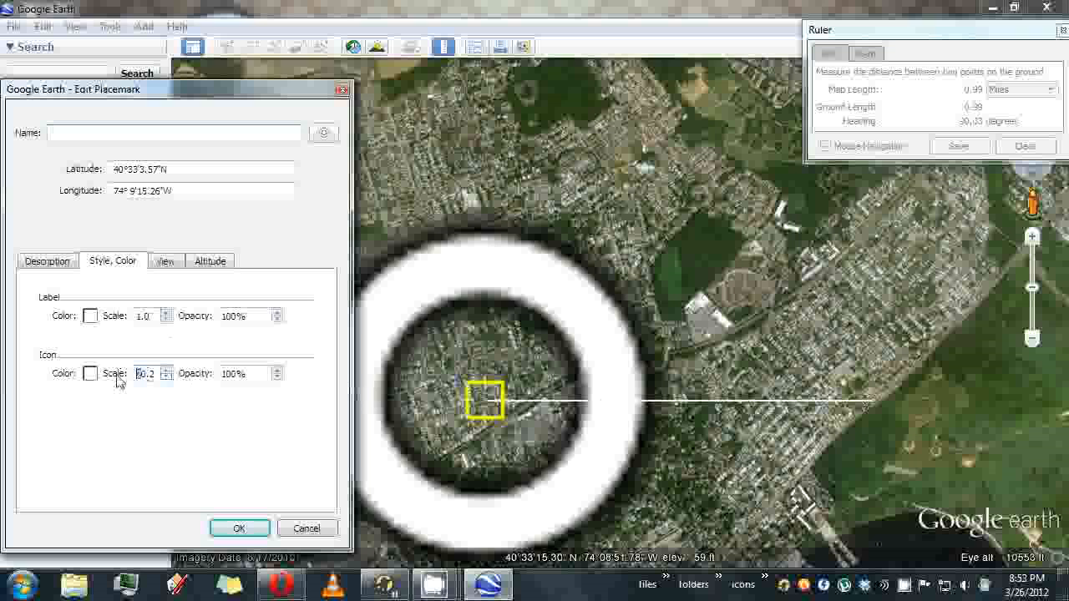
pyautogui.write('7')
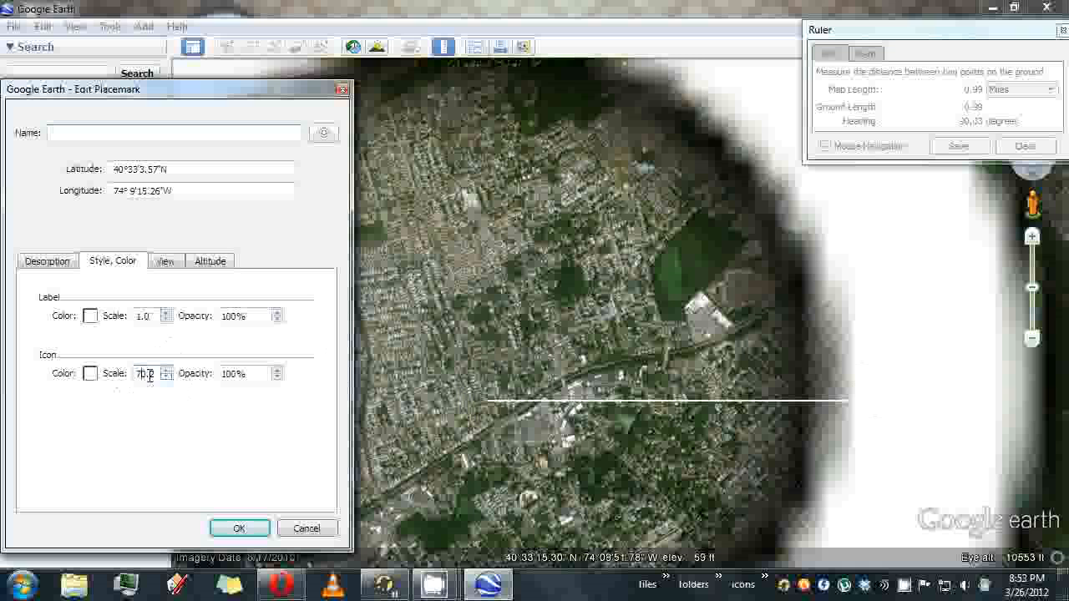
pyautogui.press('BackSpace')
pyautogui.write('8')
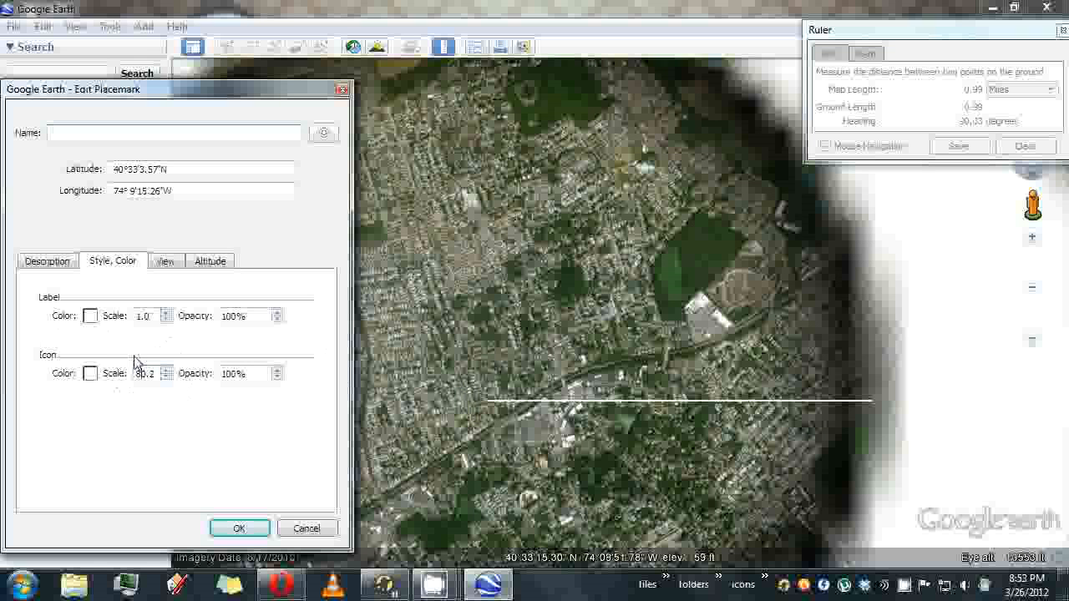
pyautogui.press('BackSpace')
pyautogui.write('9')
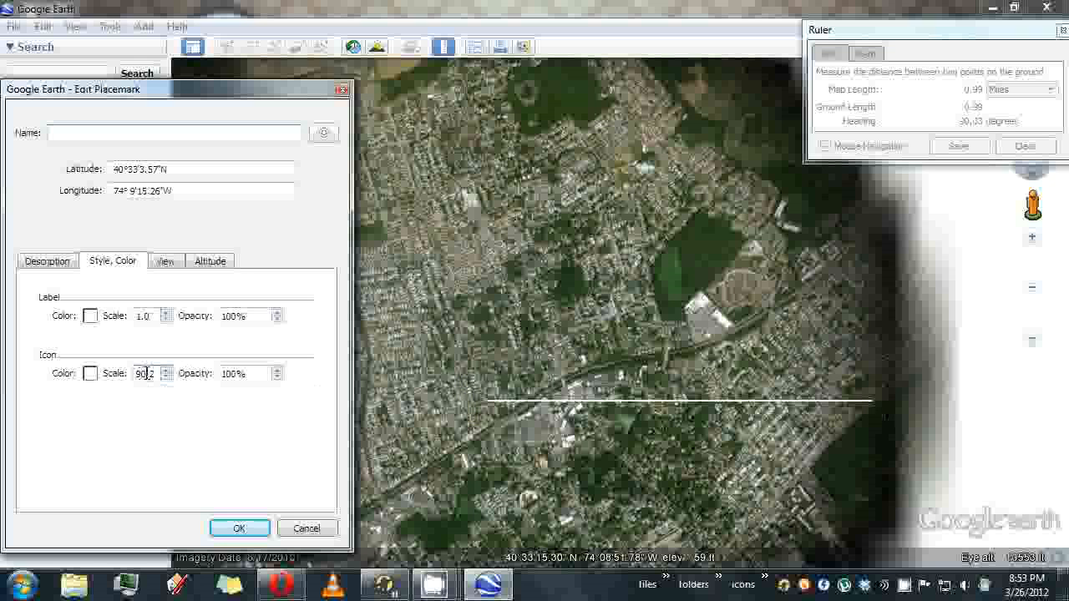
# Try an icon scale of 85.2 and compare the donut's inner edge with the ruler line's eastern end at several zoom levels
pyautogui.moveTo(144, 373); pyautogui.dragTo(113, 375)
pyautogui.write('85')
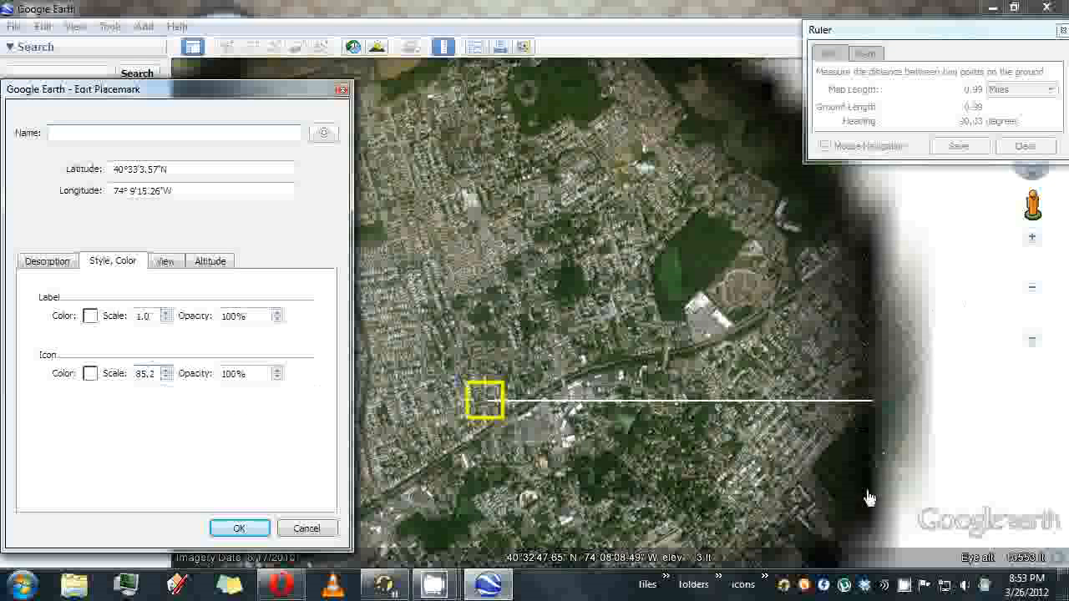
pyautogui.scroll(1, 866, 408)
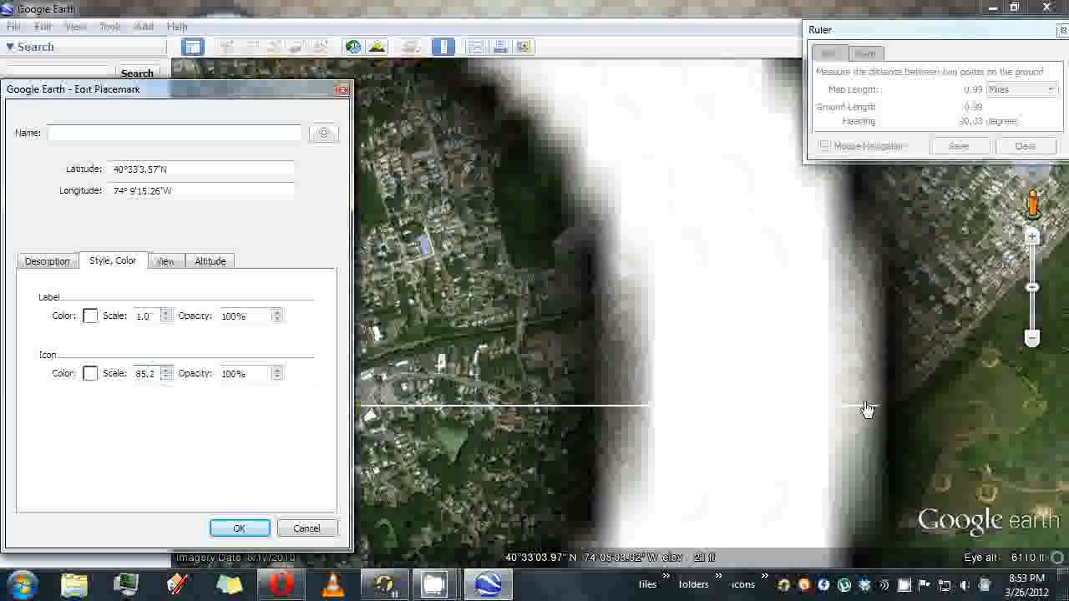
pyautogui.scroll(-2, 866, 407)
pyautogui.scroll(3, 865, 407)
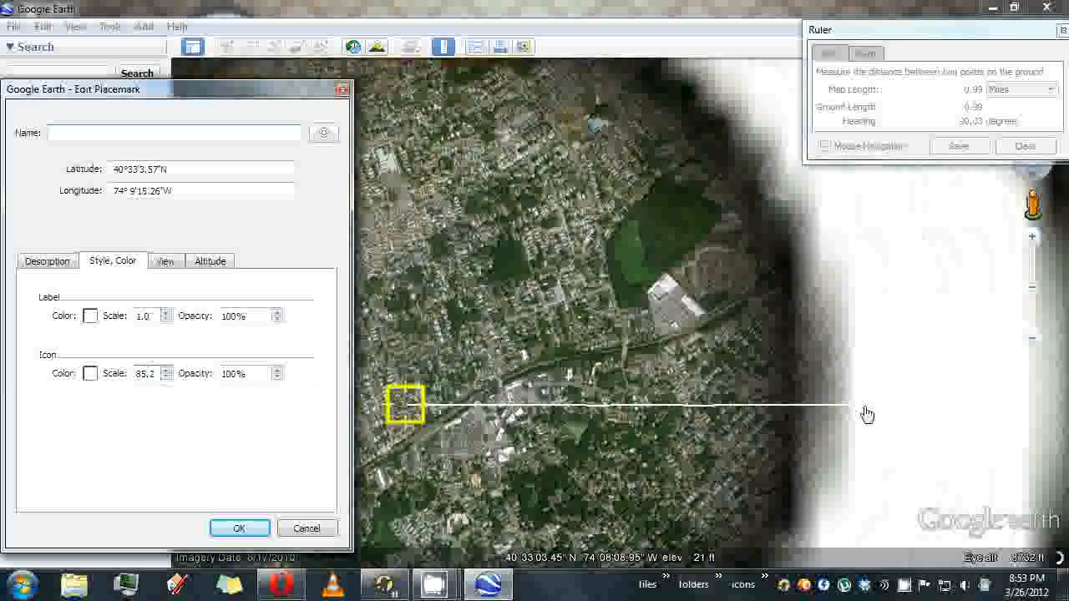
pyautogui.scroll(-2, 866, 408)
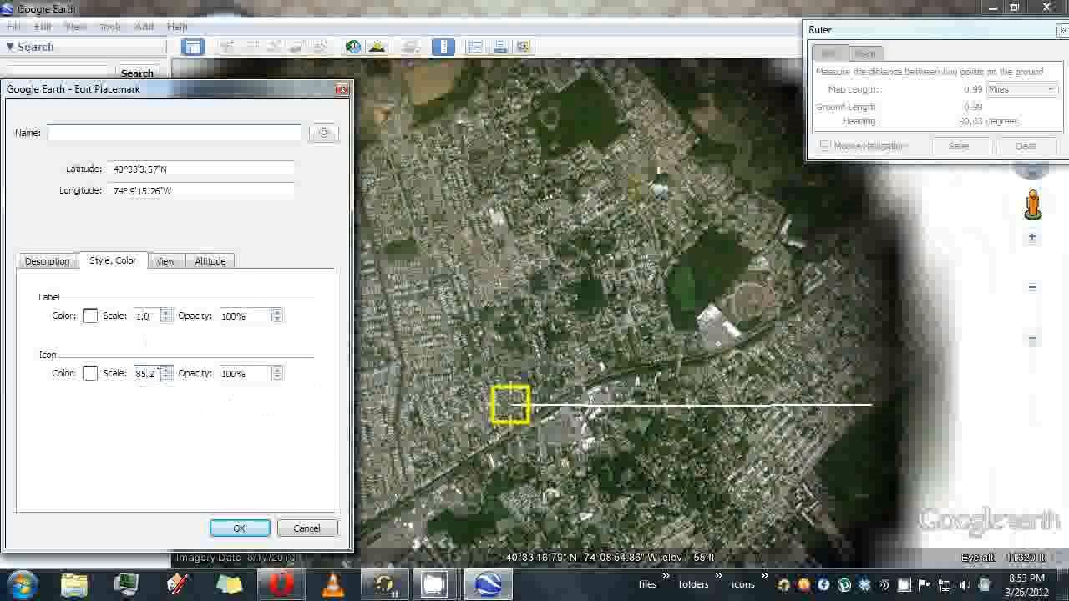
# Set the placemark's icon scale to 80.2 and save the placemark
pyautogui.press('BackSpace')
pyautogui.press('BackSpace')
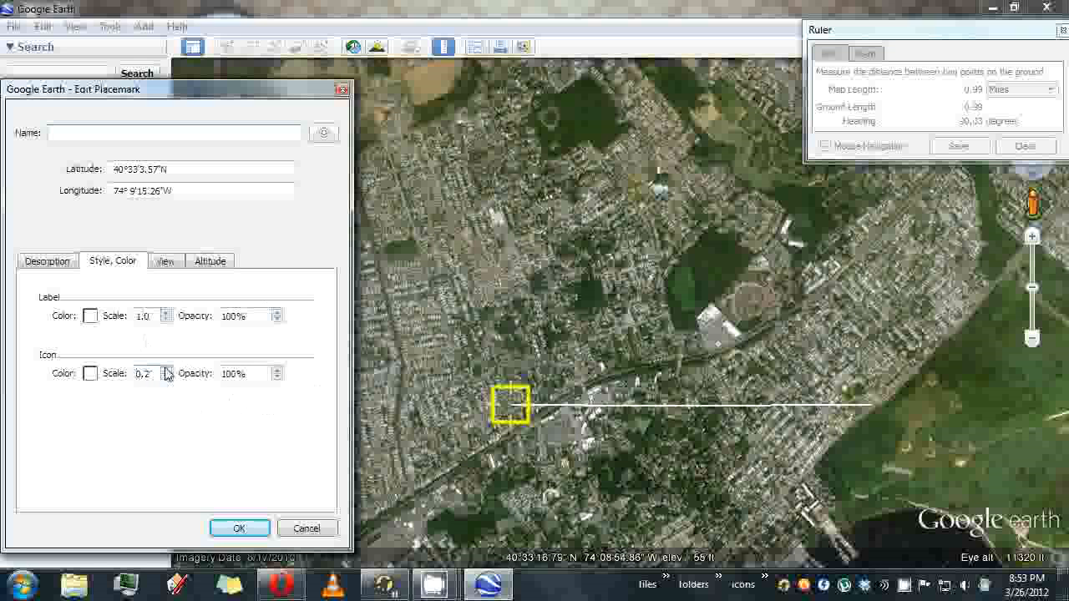
pyautogui.write('8')
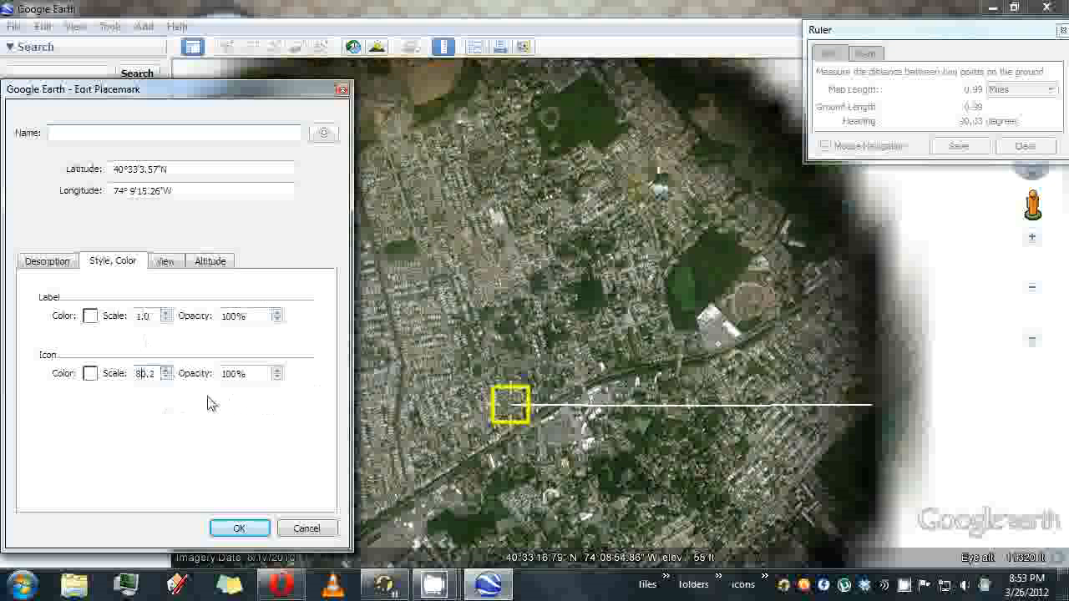
pyautogui.click(239, 528)
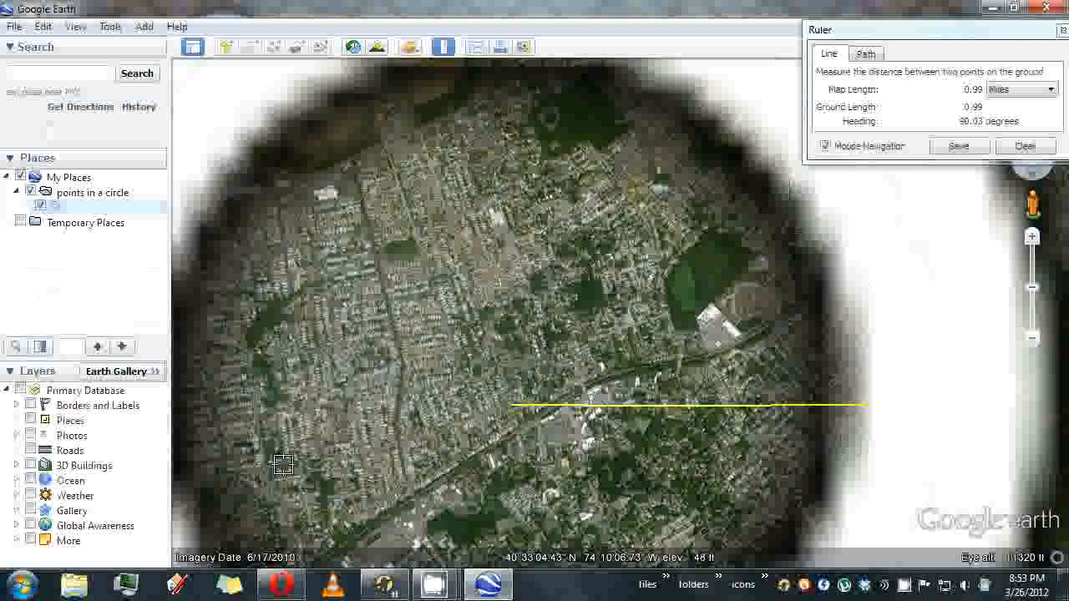
# Examine the enlarged donut ring around the ruler line, including its western and southern parts
pyautogui.scroll(-2, 367, 483)
pyautogui.scroll(2, 367, 482)
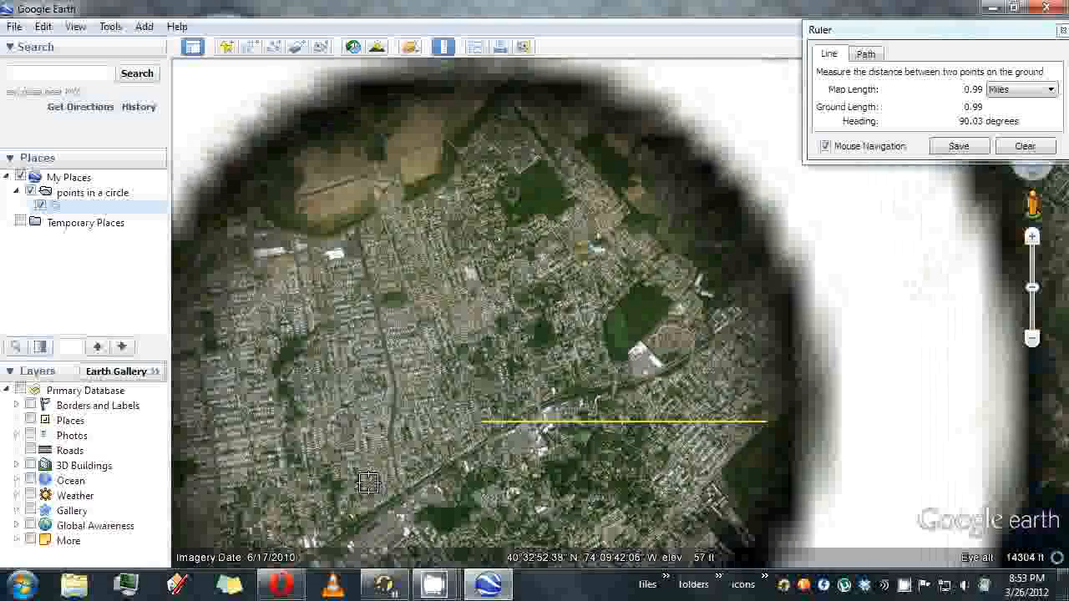
pyautogui.moveTo(368, 483); pyautogui.dragTo(592, 370)
pyautogui.scroll(-3, 625, 362)
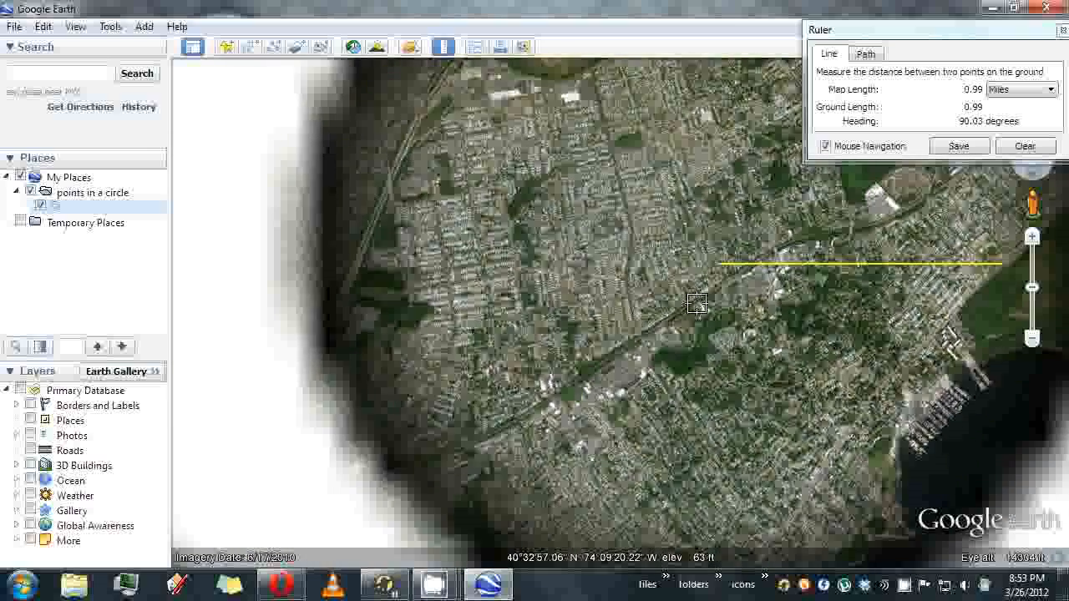
pyautogui.scroll(2, 691, 443)
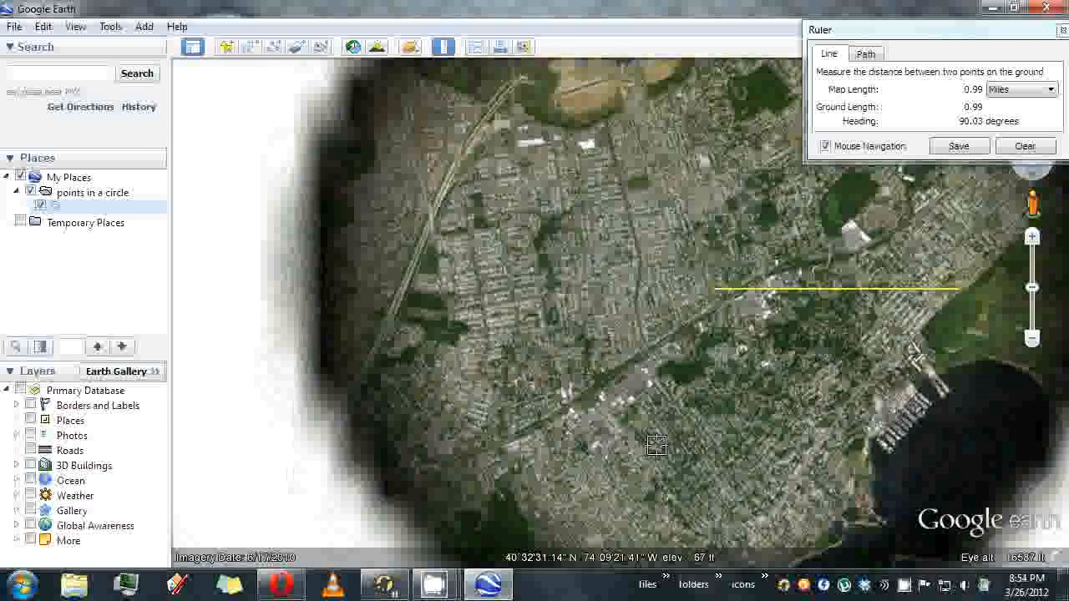
pyautogui.click(434, 582)
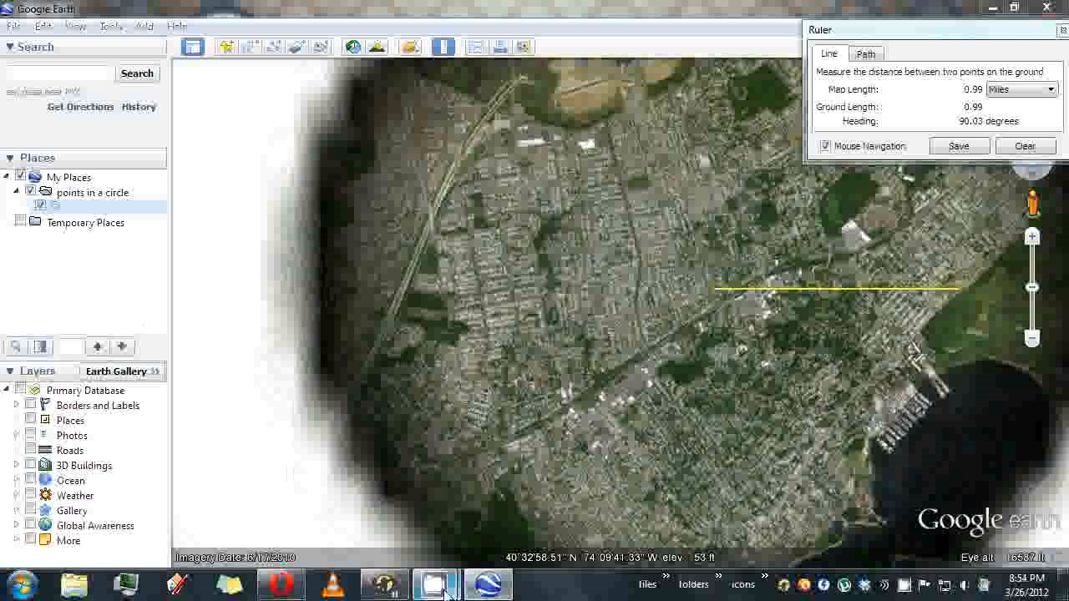
pyautogui.click(339, 476)
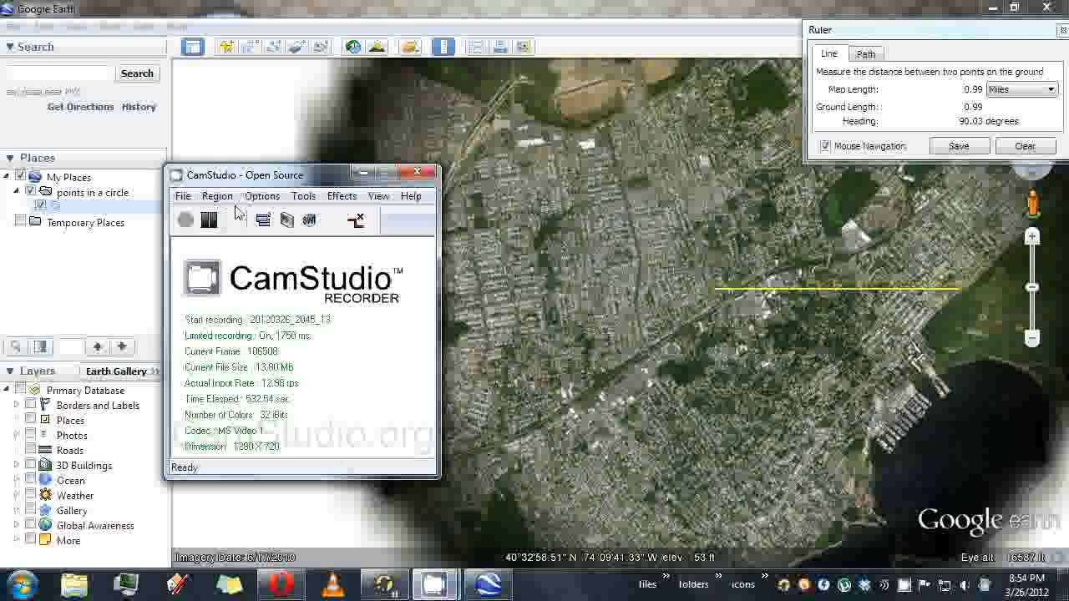